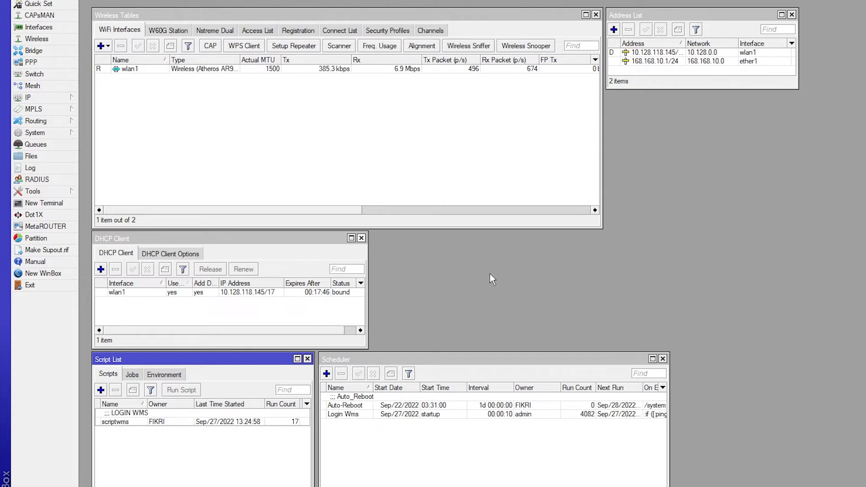
# Disable the wlan1 DHCP client entry and enable it again to request a new IP address
pyautogui.click(180, 289)
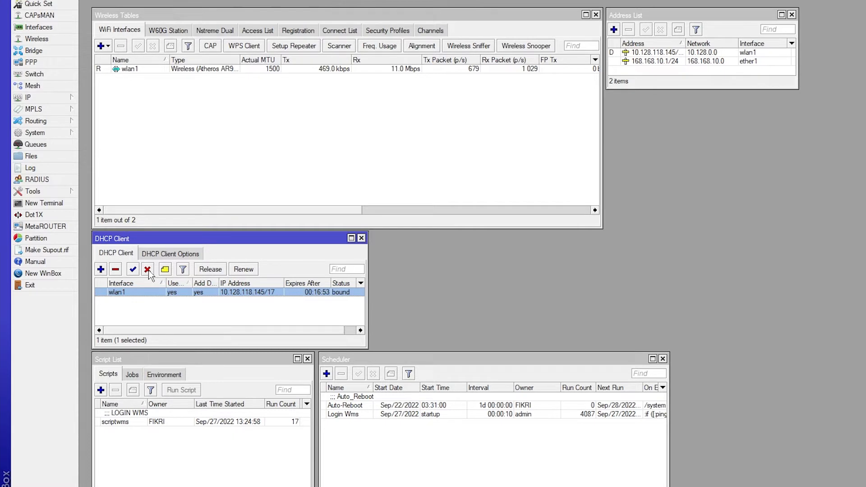
pyautogui.click(148, 271)
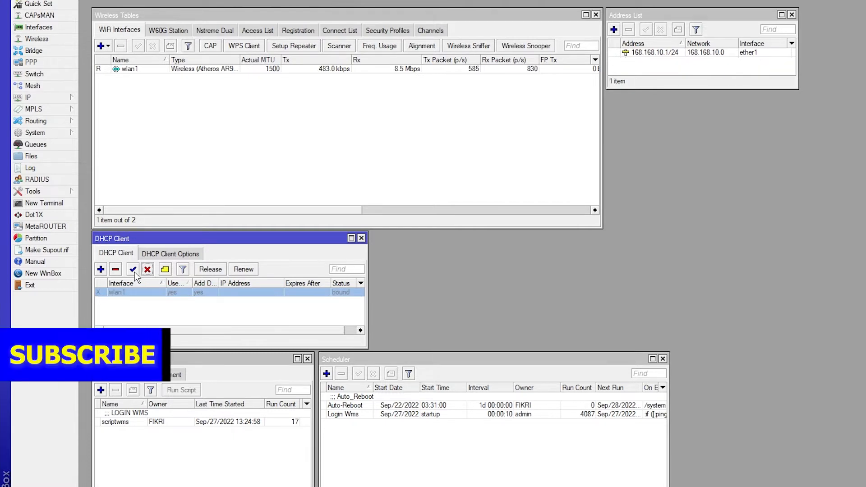
pyautogui.click(133, 272)
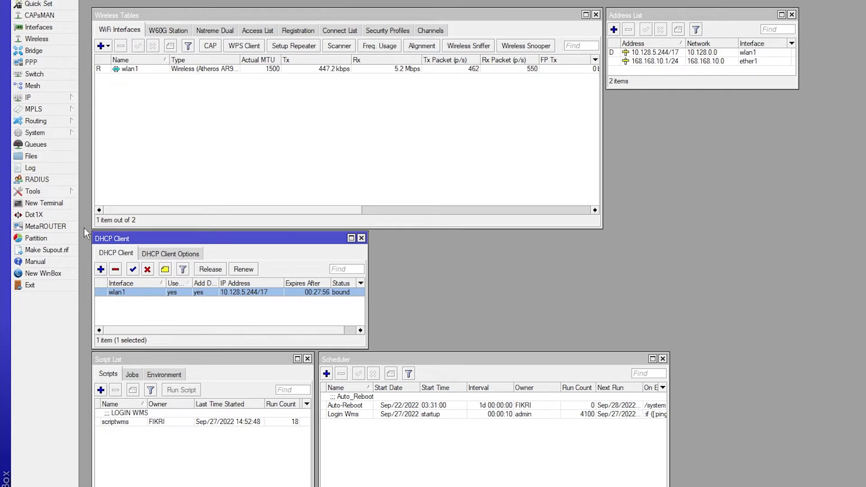
# Start a continuous ping to 8.8.8.8 in a new terminal, keeping the DHCP client list uncovered
pyautogui.click(68, 203)
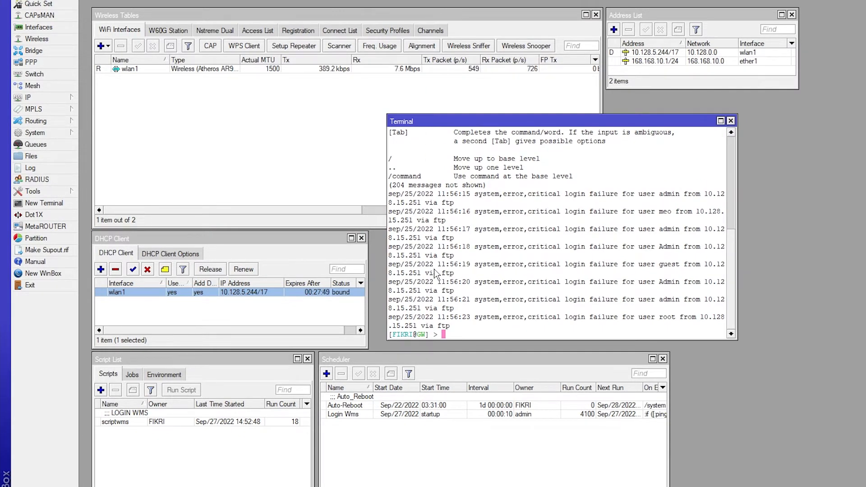
pyautogui.write('ping 8.8.8.8')
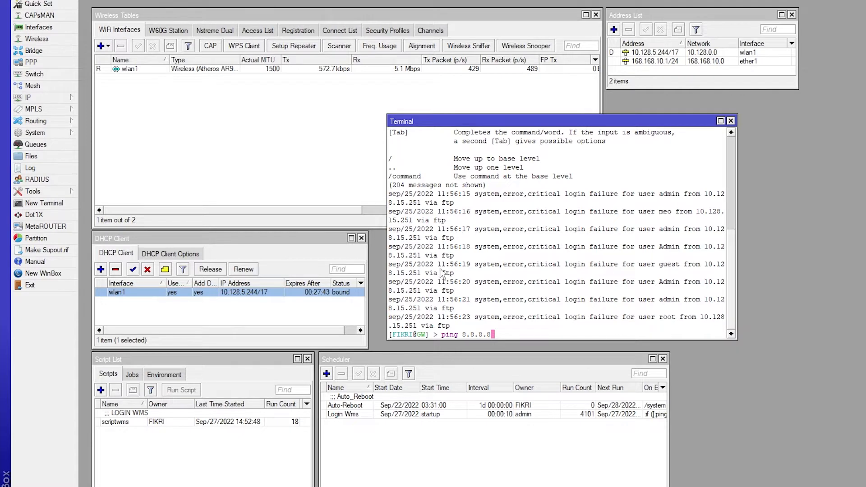
pyautogui.press('Return')
pyautogui.moveTo(456, 121); pyautogui.dragTo(440, 130)
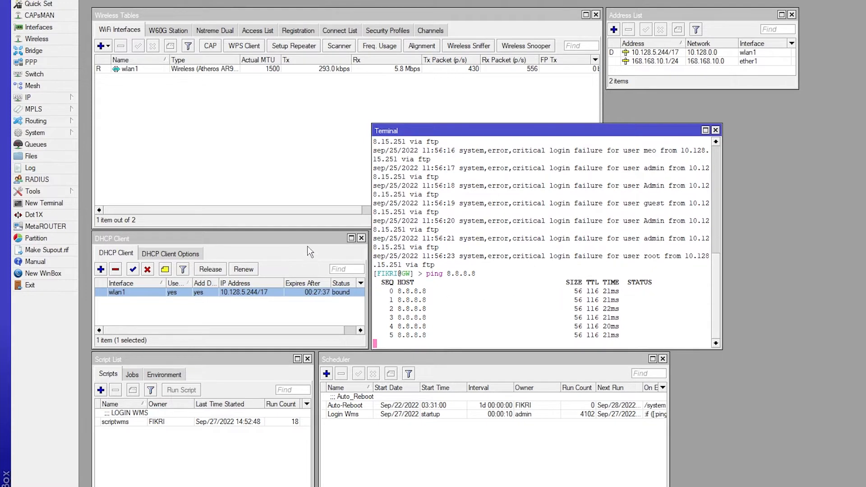
# Disable and re-enable the wlan1 DHCP client while the ping is running
pyautogui.click(230, 258)
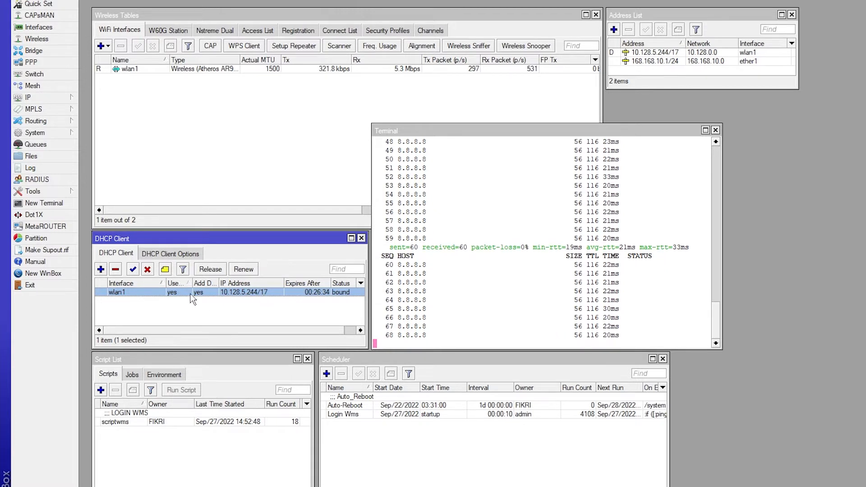
pyautogui.click(147, 270)
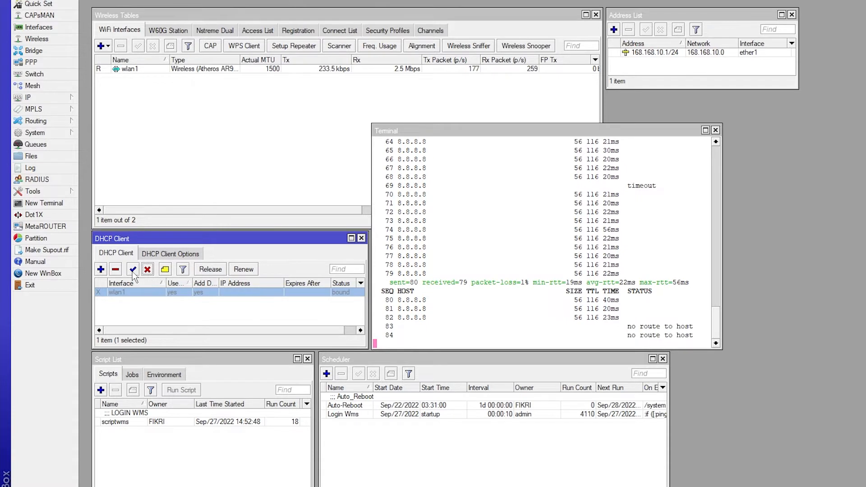
pyautogui.click(134, 270)
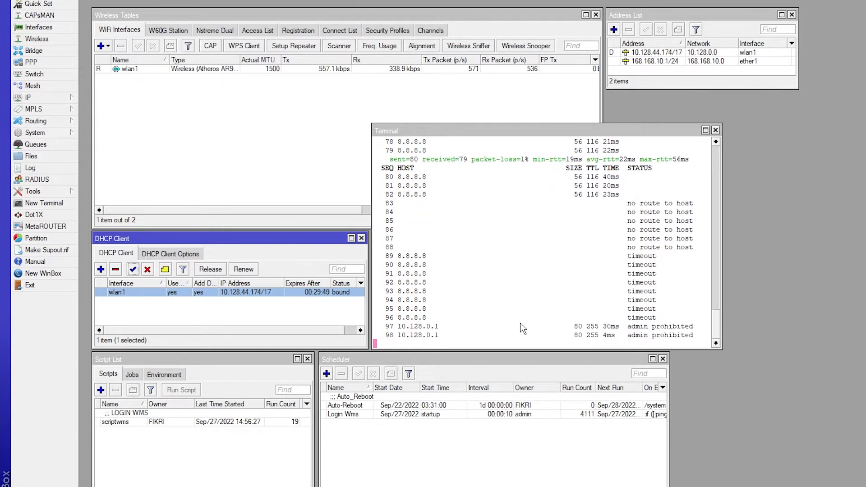
# Highlight the status of one failed reply in the ping output and stop the running ping
pyautogui.click(537, 288)
pyautogui.moveTo(628, 204); pyautogui.dragTo(694, 205)
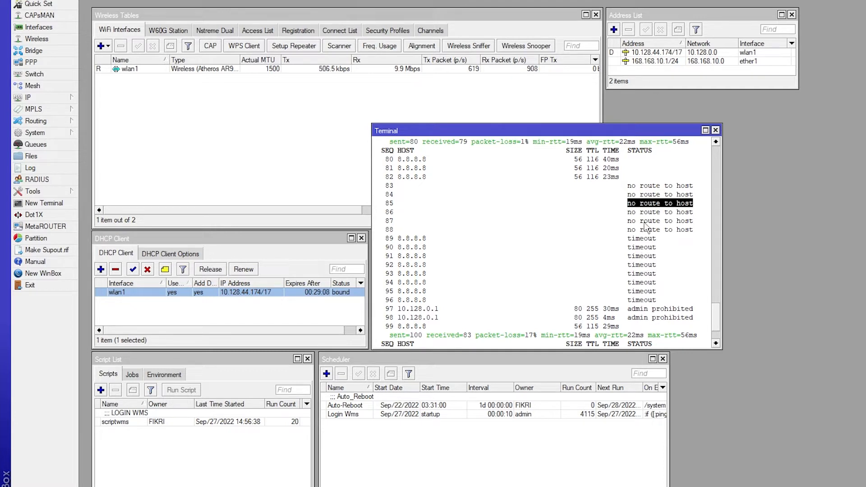
pyautogui.hotkey('ctrl', 'c')
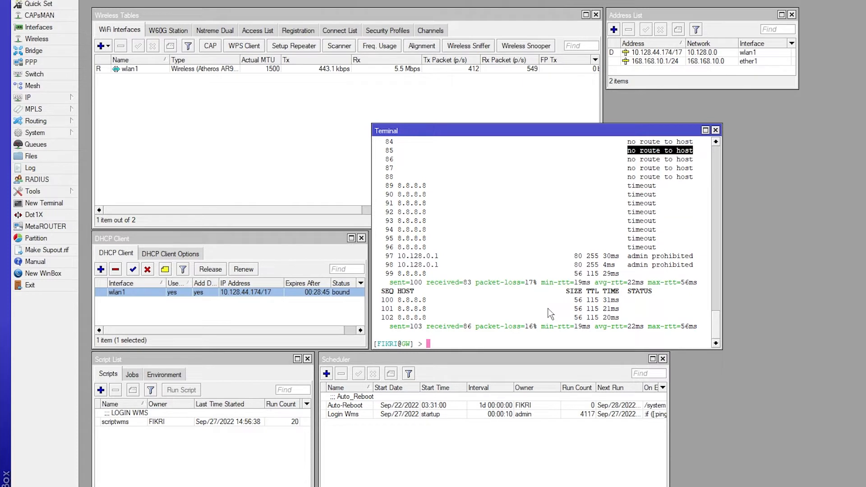
# Start a fresh ping to 8.8.8.8 in the terminal
pyautogui.click(469, 336)
pyautogui.write('ping 8.8.8.8')
pyautogui.press('Return')
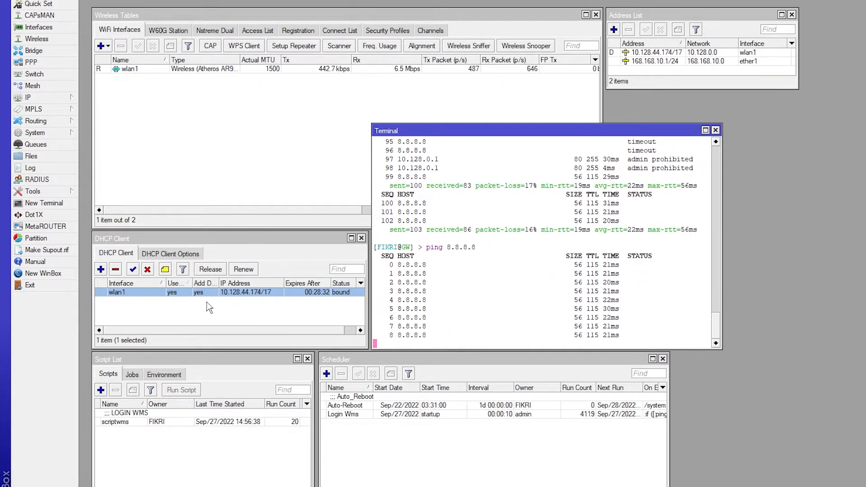
# Disable and re-enable the wlan1 DHCP client, and release its lease
pyautogui.click(145, 271)
pyautogui.click(133, 269)
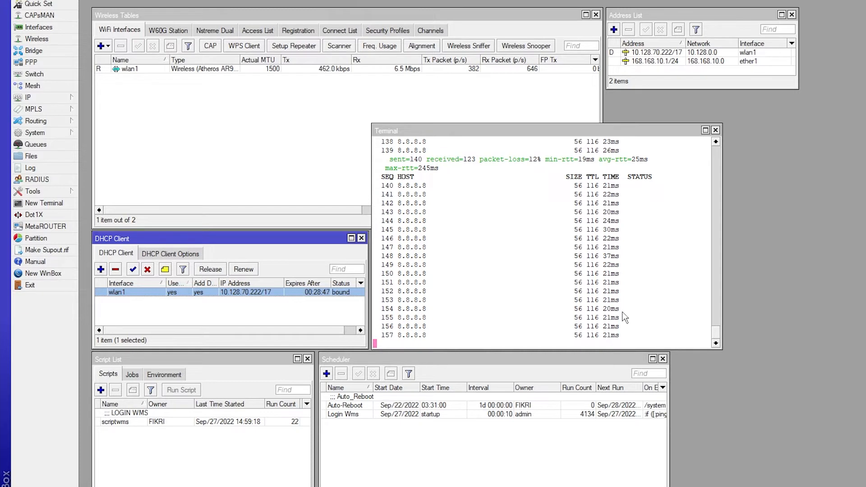
pyautogui.click(237, 302)
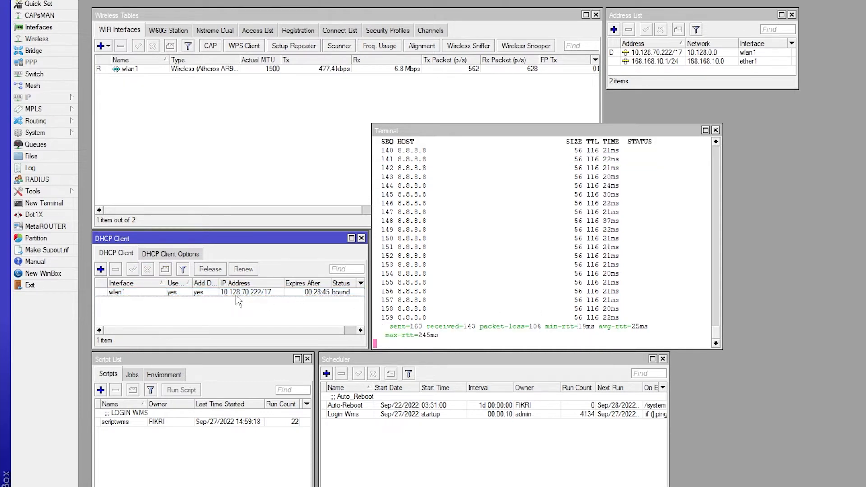
pyautogui.click(237, 294)
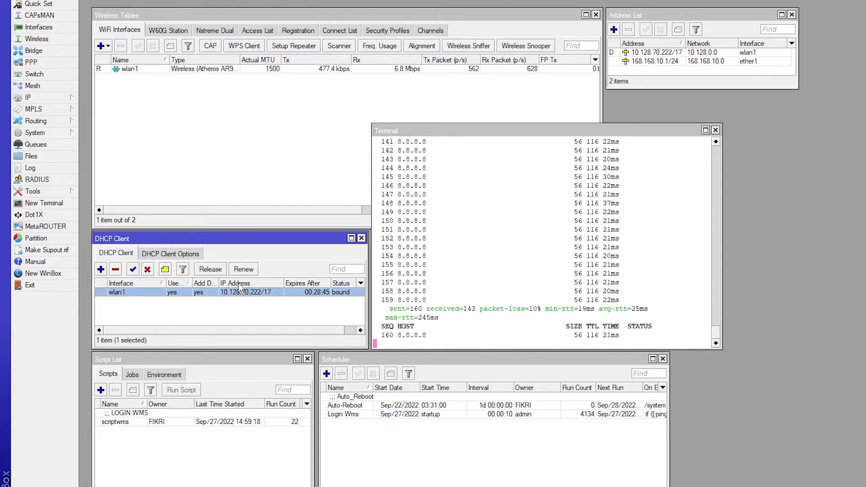
pyautogui.click(215, 274)
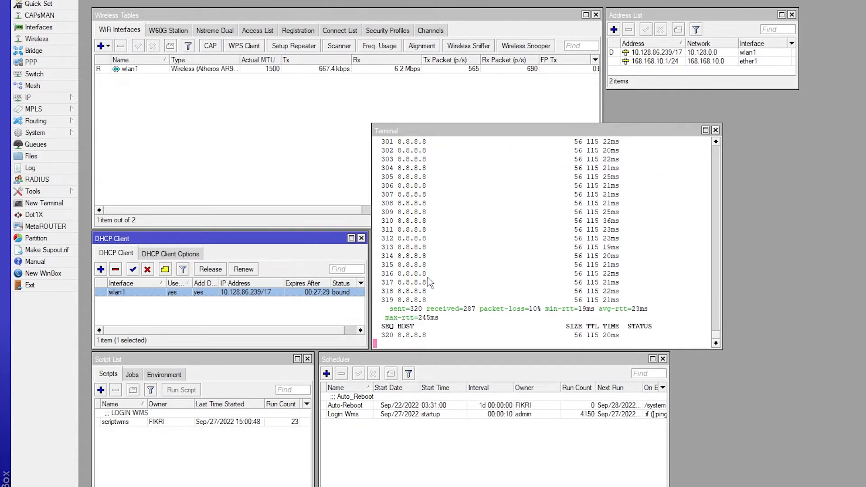
pyautogui.click(318, 355)
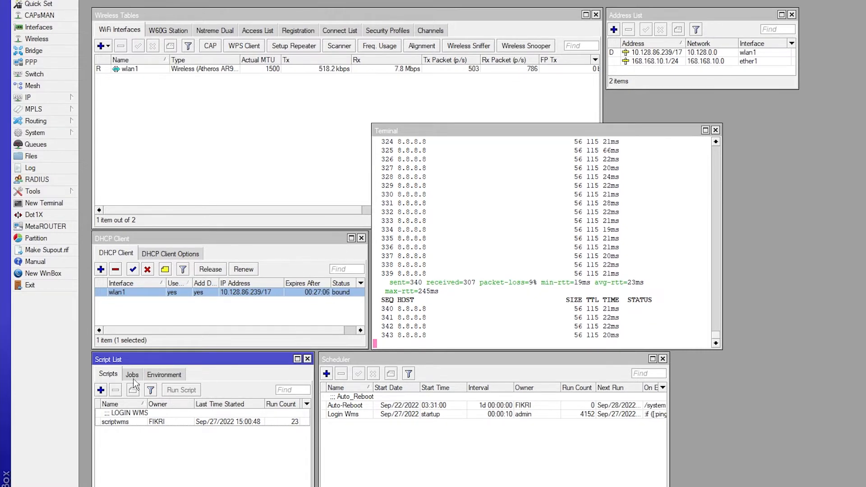
pyautogui.click(100, 390)
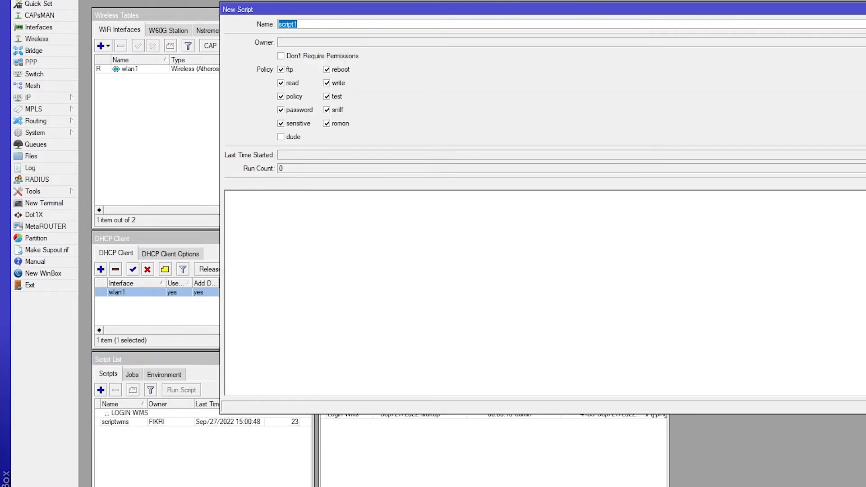
pyautogui.moveTo(865, 81); pyautogui.dragTo(542, 82)
pyautogui.moveTo(436, 7); pyautogui.dragTo(427, 100)
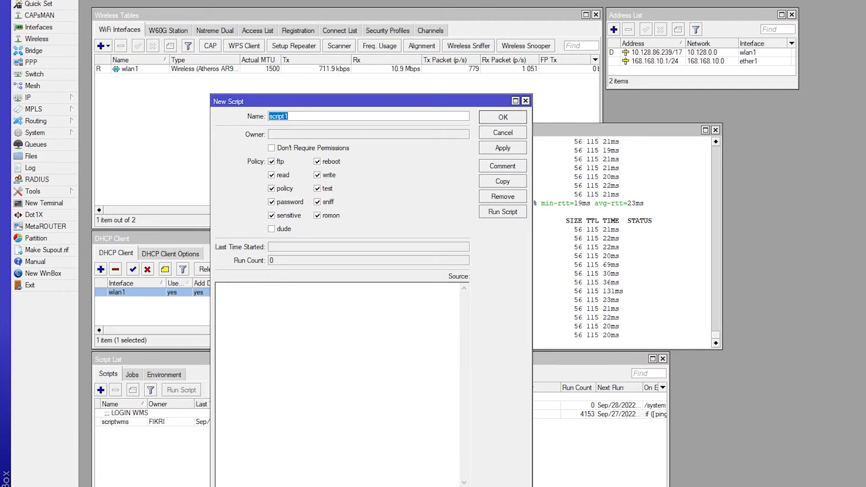
pyautogui.moveTo(372, 486); pyautogui.dragTo(367, 426)
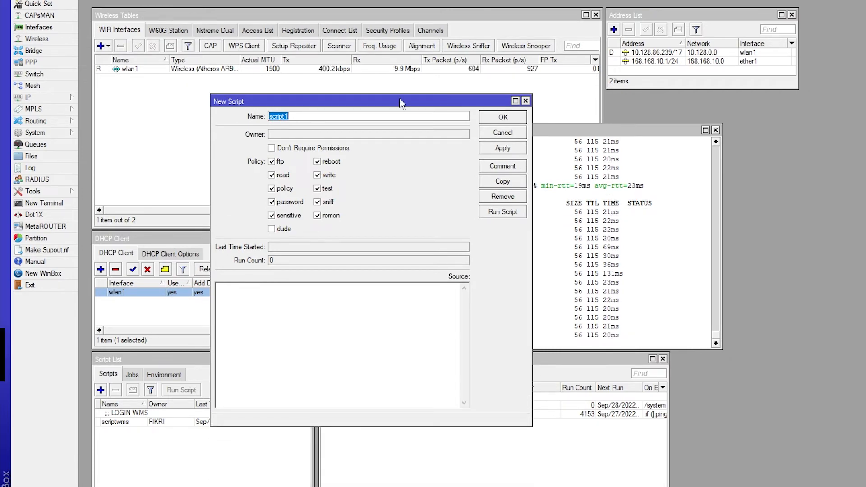
pyautogui.moveTo(376, 103); pyautogui.dragTo(488, 32)
pyautogui.moveTo(487, 32); pyautogui.dragTo(482, 33)
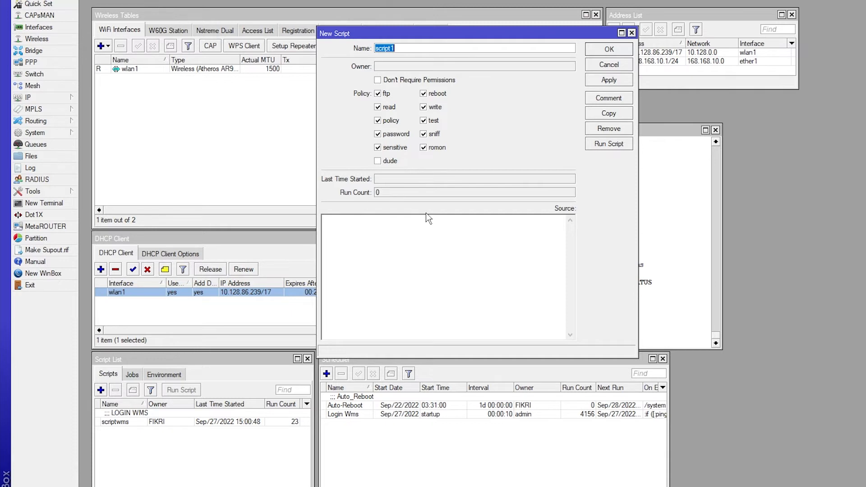
pyautogui.moveTo(429, 34); pyautogui.dragTo(433, 80)
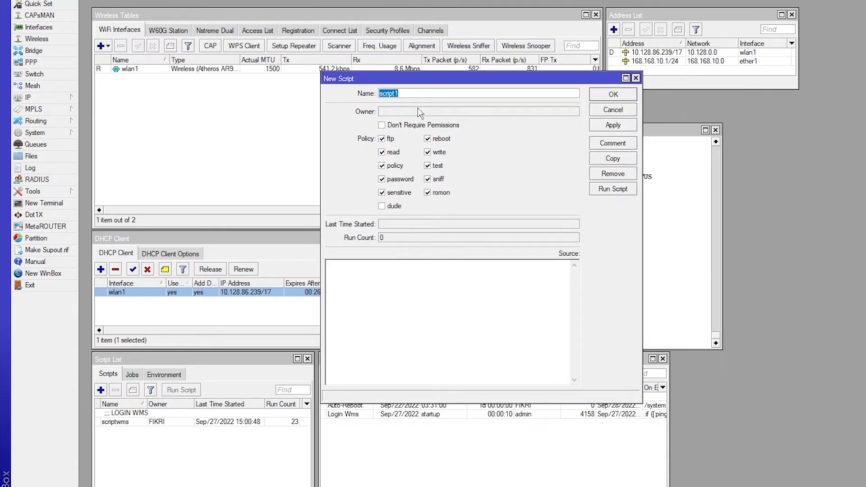
pyautogui.moveTo(444, 80); pyautogui.dragTo(442, 97)
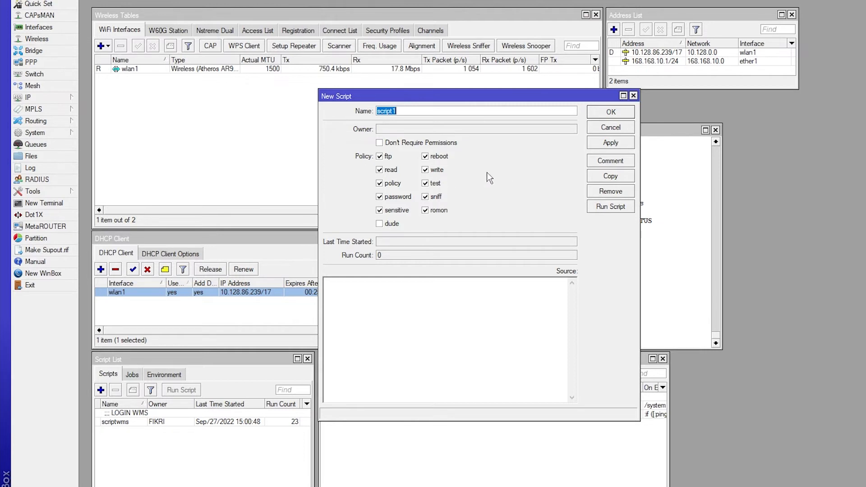
pyautogui.moveTo(458, 99); pyautogui.dragTo(451, 125)
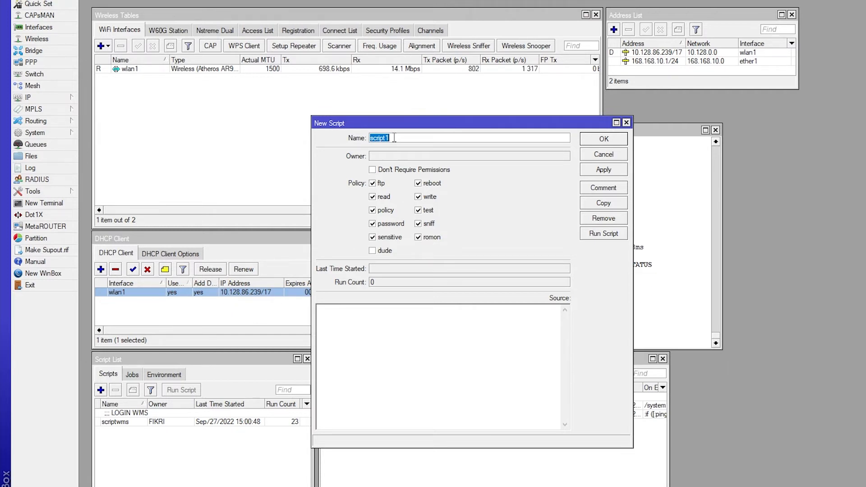
pyautogui.click(626, 122)
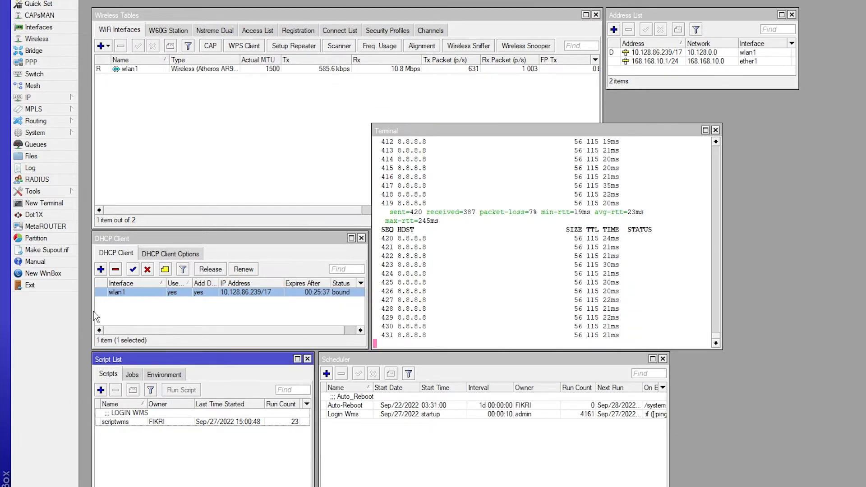
# Create a new system script and name it dhcpcl
pyautogui.click(42, 133)
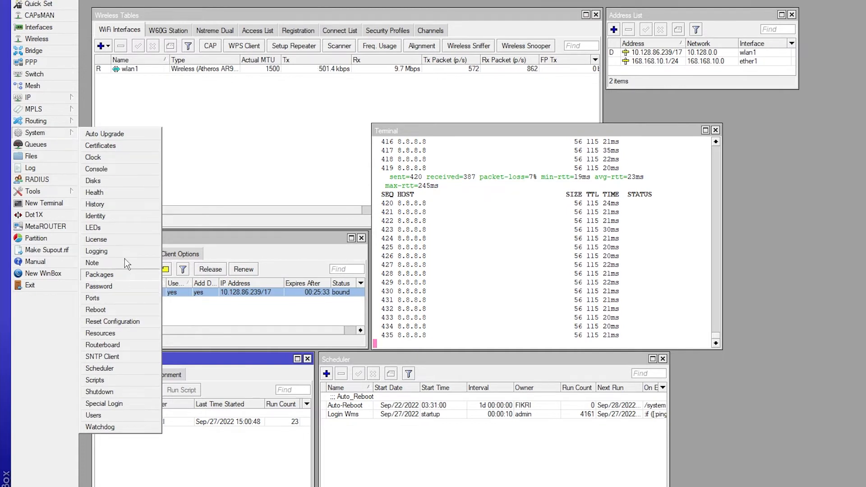
pyautogui.click(56, 138)
pyautogui.click(58, 137)
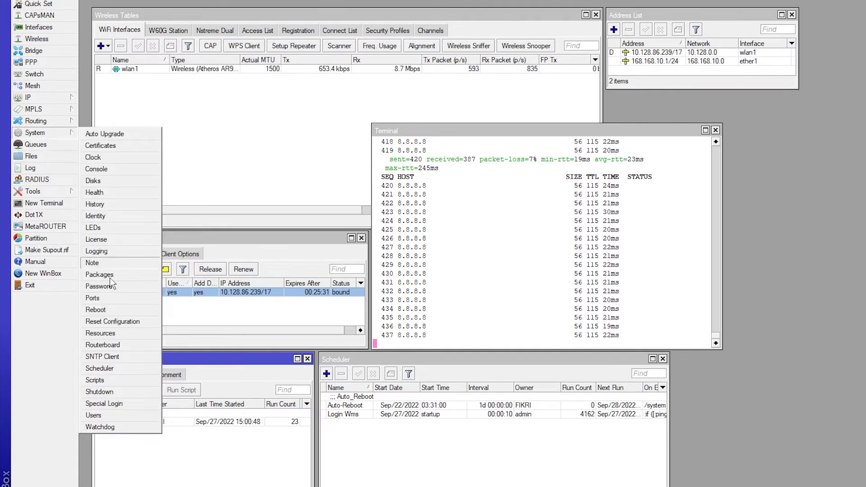
pyautogui.click(107, 379)
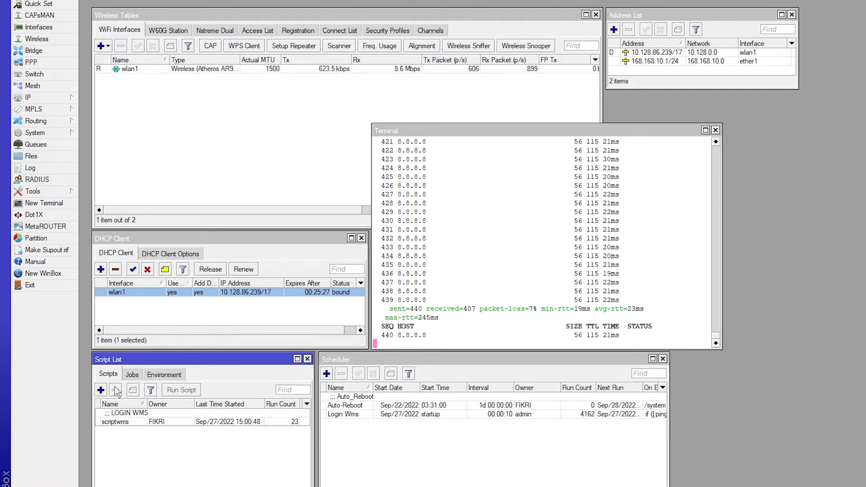
pyautogui.click(101, 390)
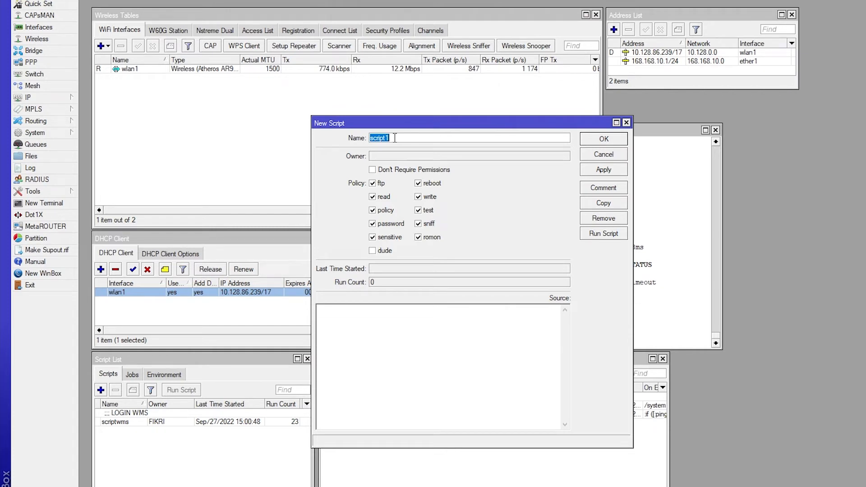
pyautogui.write('dhcp')
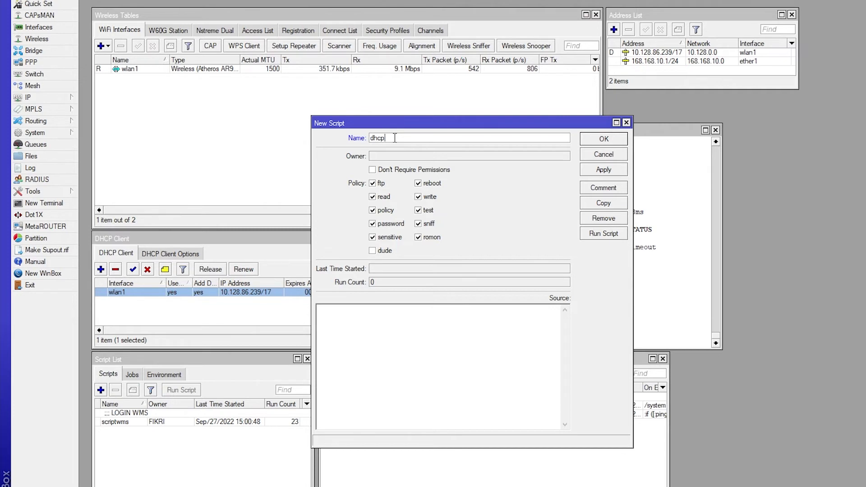
pyautogui.write('cl')
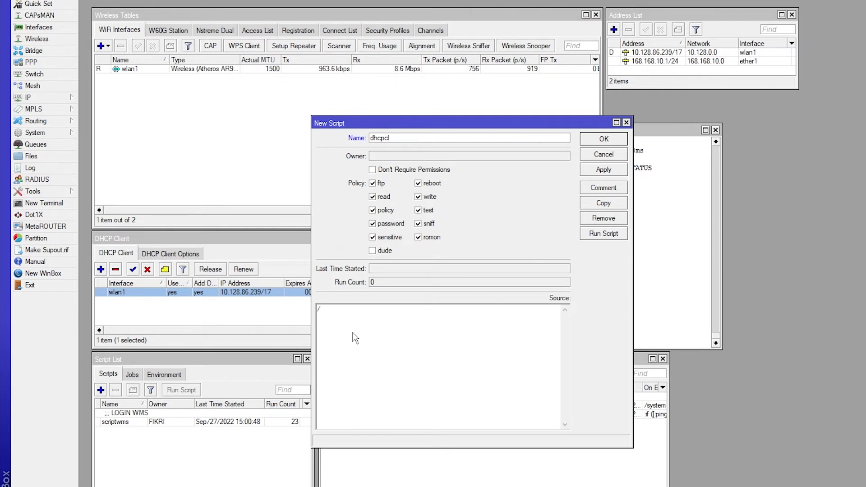
# Enter the script source "/ip dhcp-client release numbers=0"
pyautogui.write('/ip dhcop')
pyautogui.press('BackSpace')
pyautogui.press('BackSpace')
pyautogui.write('p-')
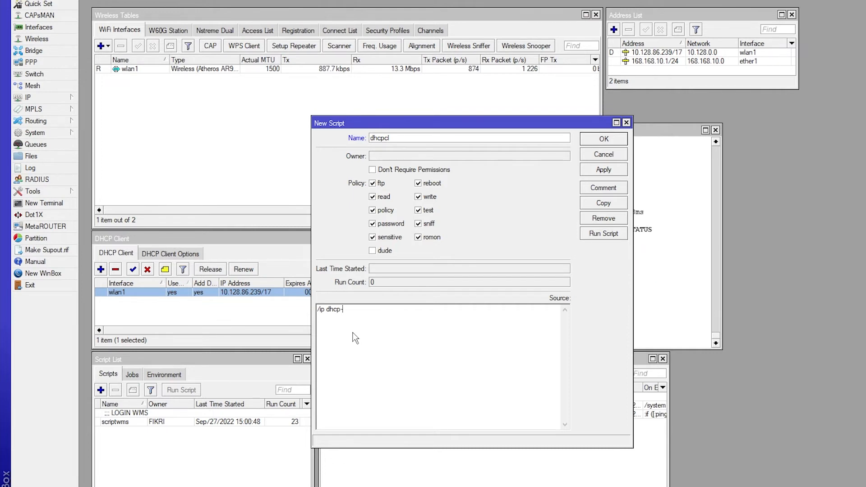
pyautogui.write('client')
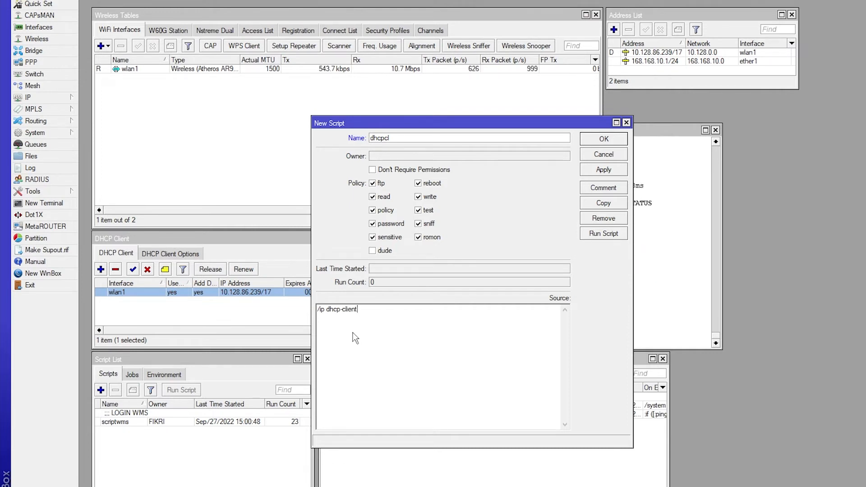
pyautogui.write(' re')
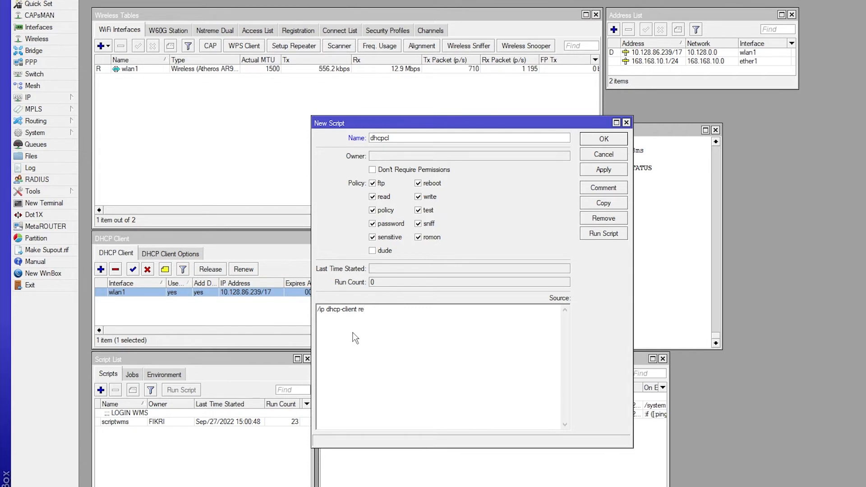
pyautogui.write('lease number')
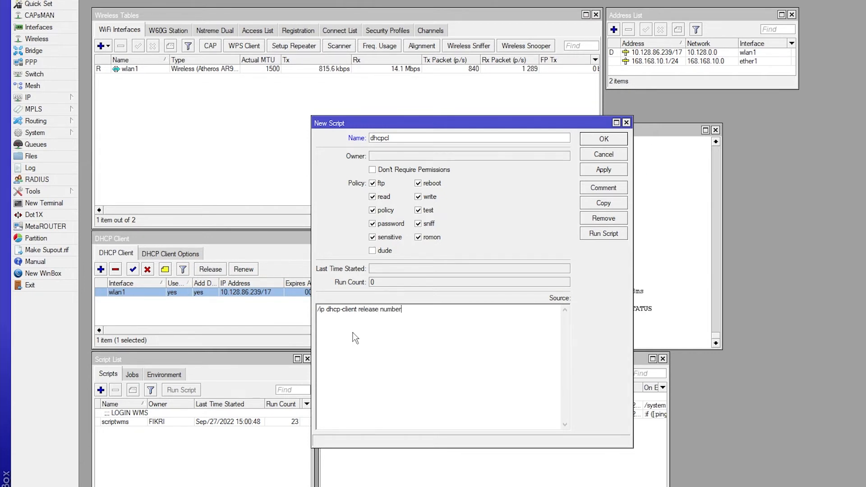
pyautogui.write('s=')
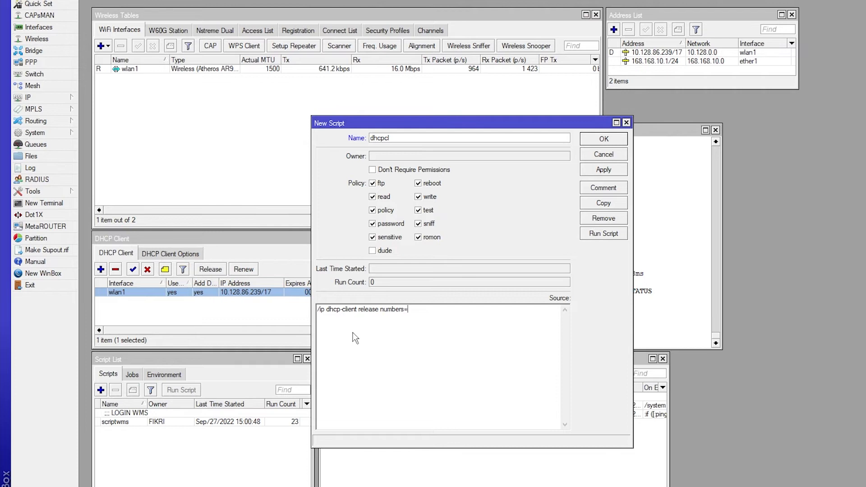
pyautogui.write('0')
# Enable Don't Require Permissions for the dhcpcl script
pyautogui.click(400, 310)
pyautogui.click(373, 170)
pyautogui.click(424, 307)
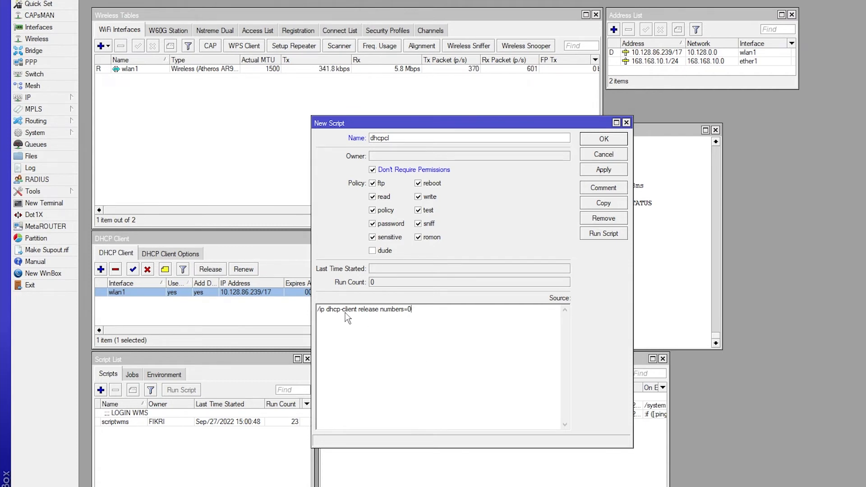
# Review each part of the script command, matching "/ip dhcp-client" and "release" with the DHCP Client window
pyautogui.moveTo(441, 311); pyautogui.dragTo(356, 313)
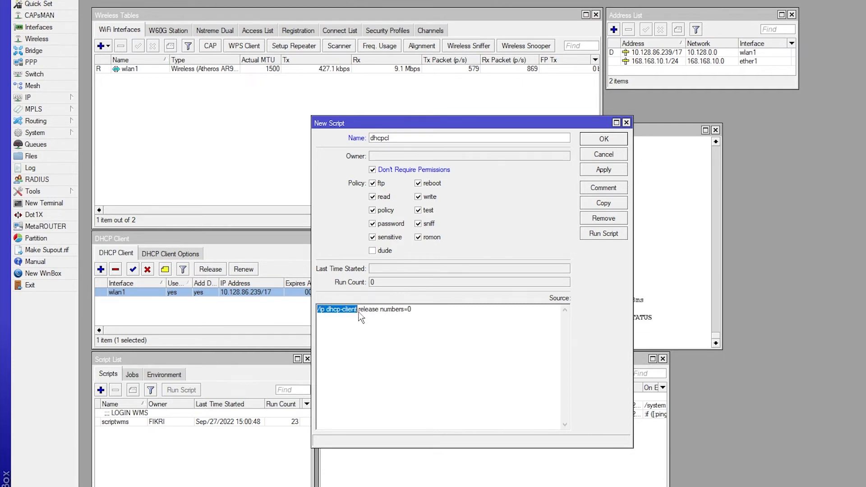
pyautogui.click(359, 313)
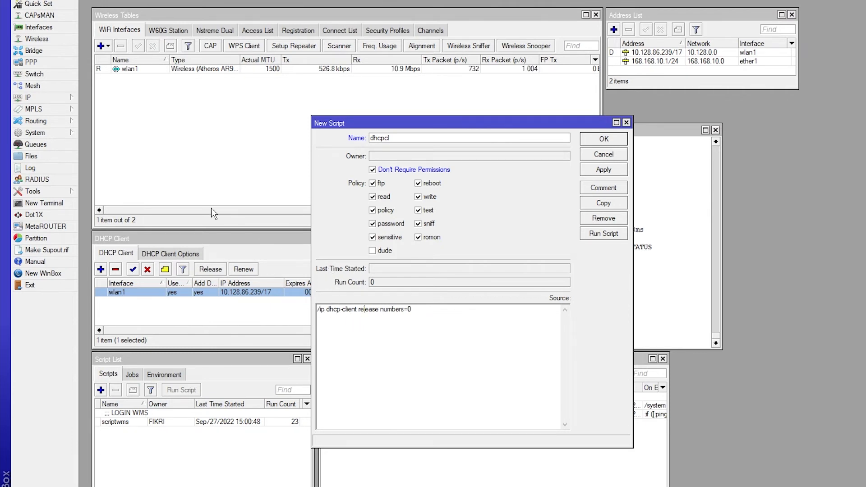
pyautogui.click(51, 96)
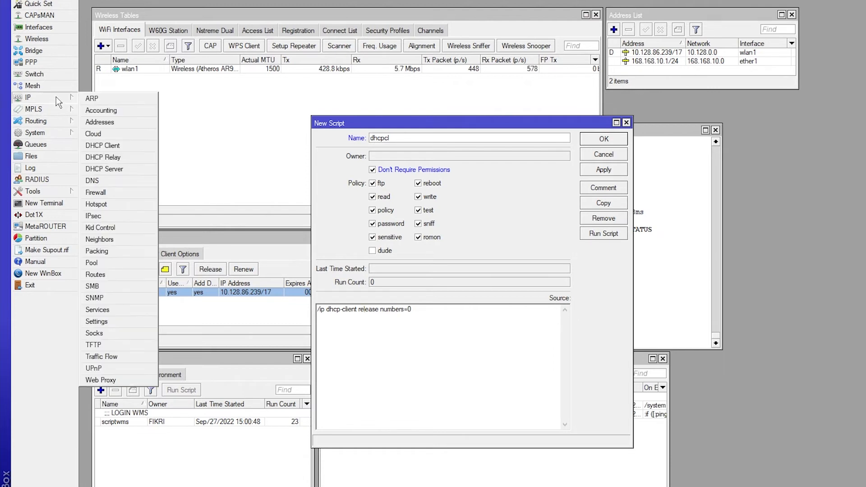
pyautogui.click(113, 145)
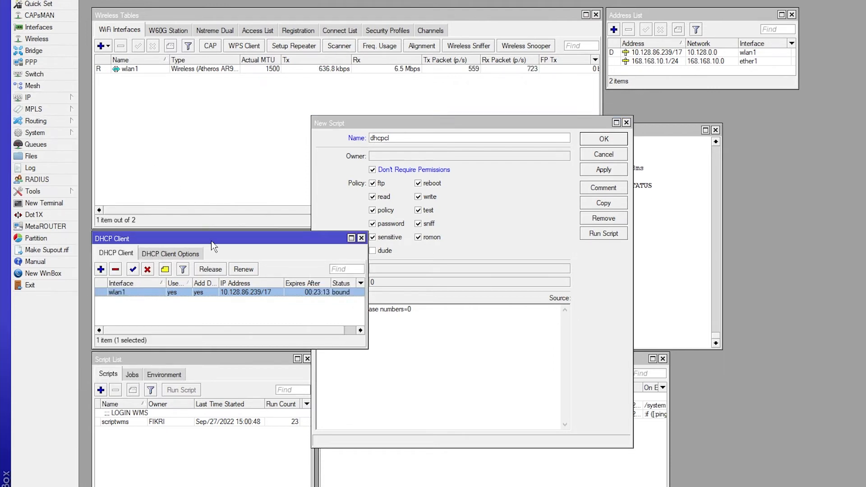
pyautogui.click(396, 144)
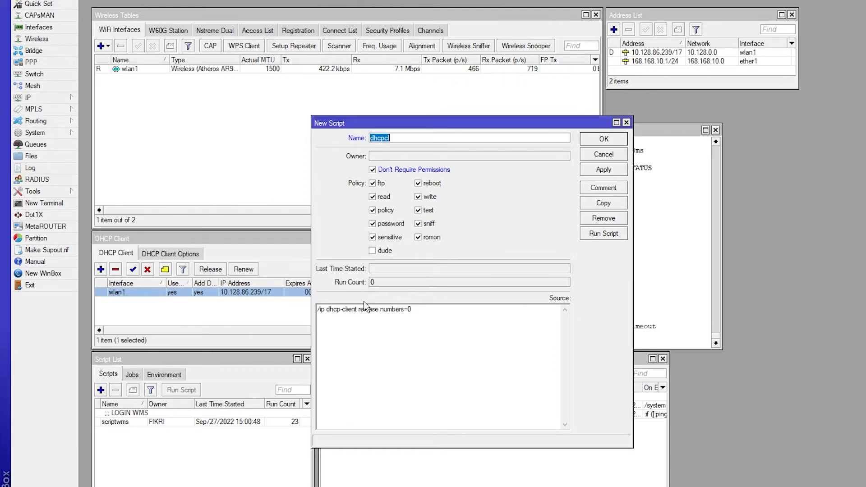
pyautogui.moveTo(359, 310); pyautogui.dragTo(379, 311)
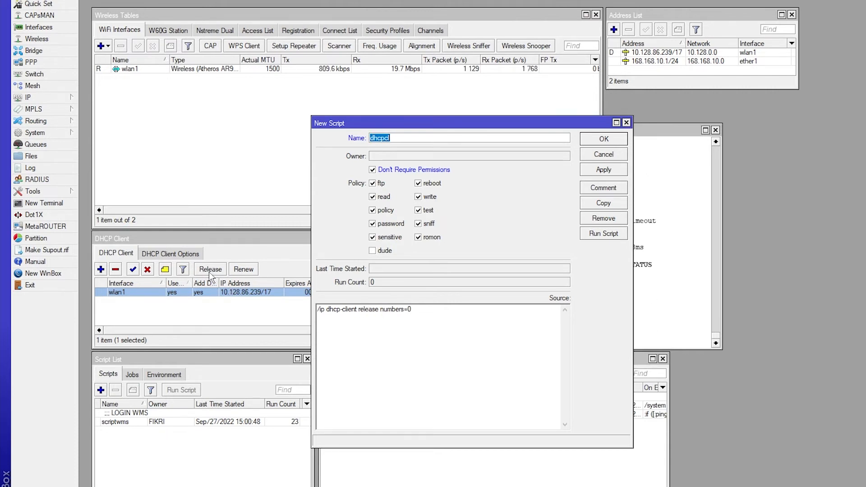
pyautogui.doubleClick(392, 310)
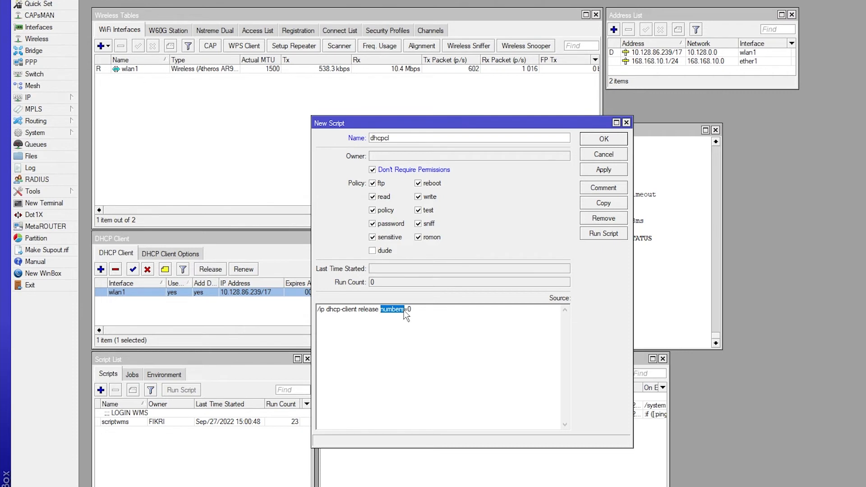
pyautogui.click(409, 311)
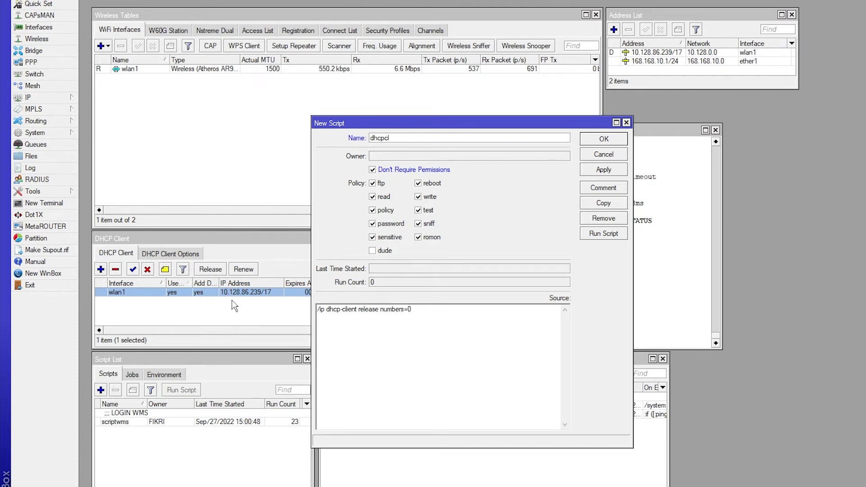
# Compare the wlan1 entry in the DHCP Client list with the script's numbers=0 argument and full command
pyautogui.click(150, 292)
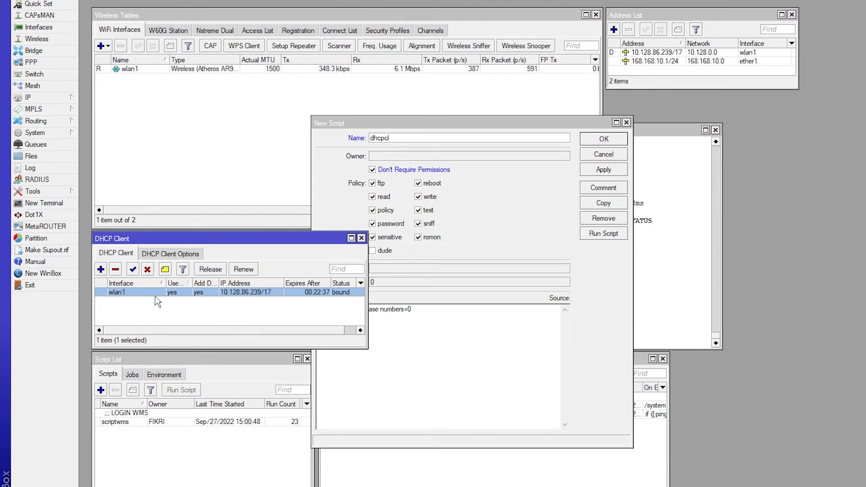
pyautogui.click(409, 315)
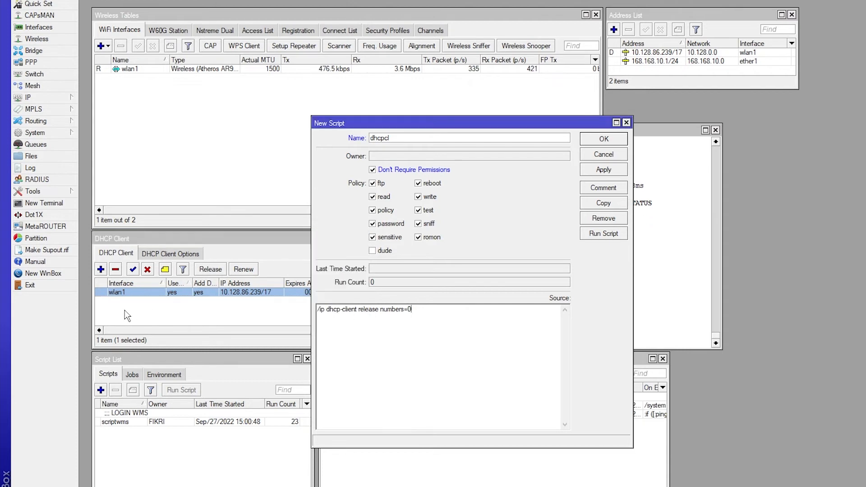
pyautogui.click(109, 292)
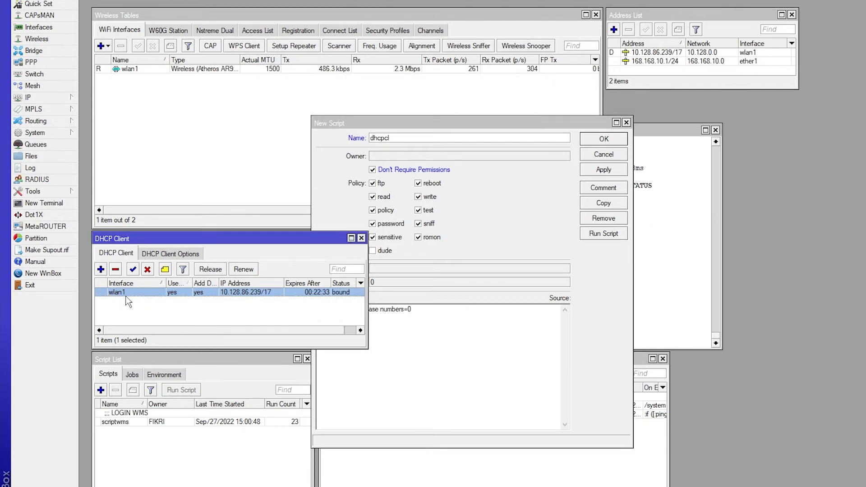
pyautogui.click(381, 316)
pyautogui.moveTo(318, 309); pyautogui.dragTo(419, 317)
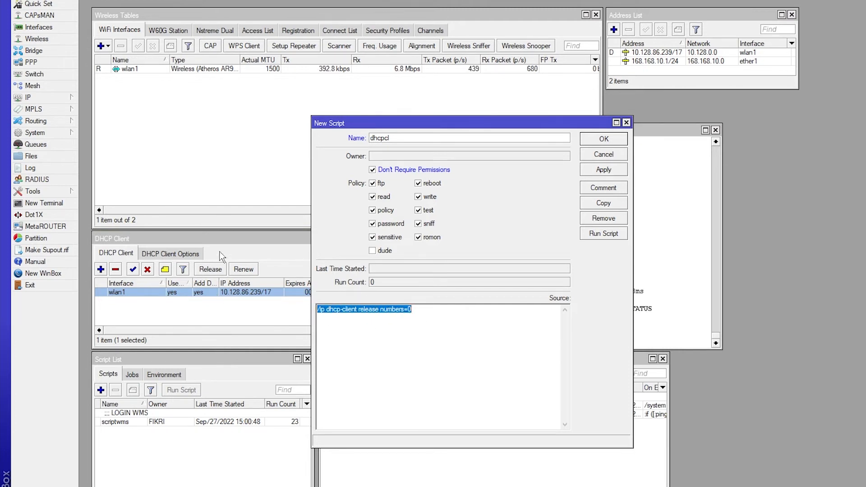
pyautogui.click(44, 99)
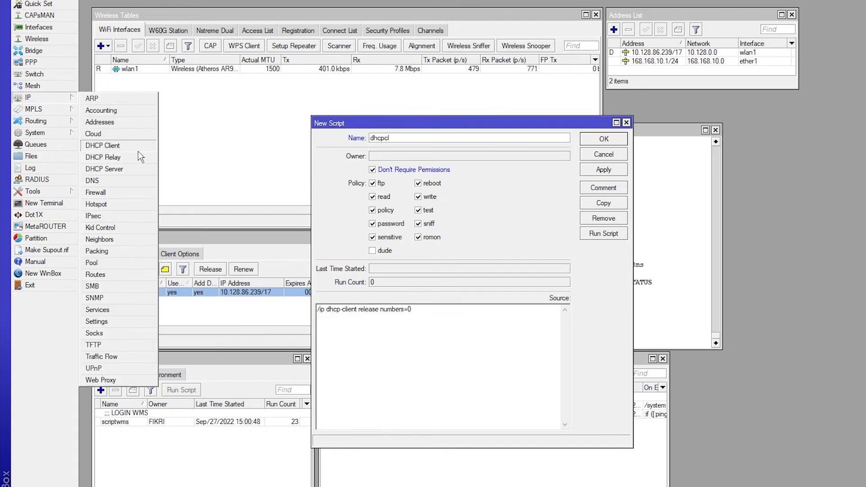
pyautogui.click(117, 151)
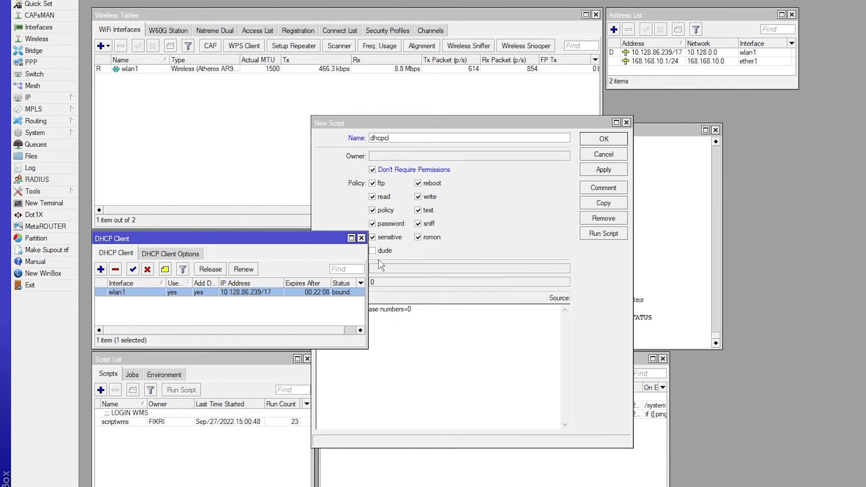
pyautogui.click(391, 254)
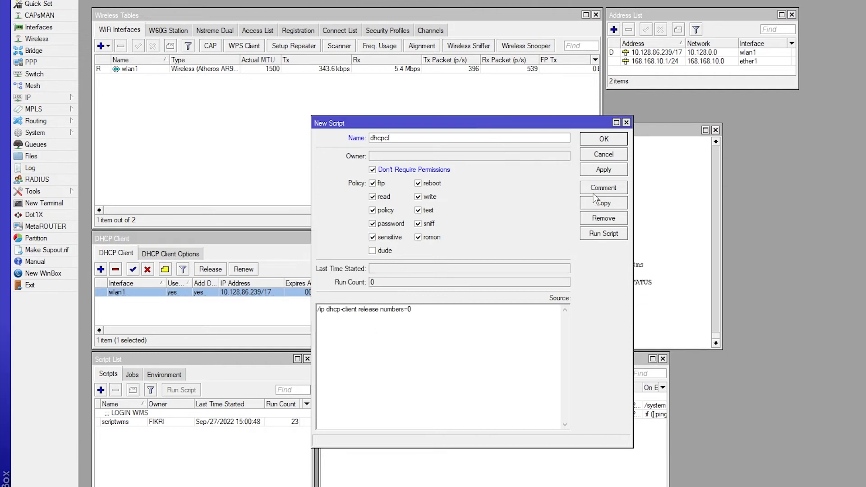
# Save the dhcpcl script and add the comment "Dhcp Release" to it
pyautogui.click(603, 170)
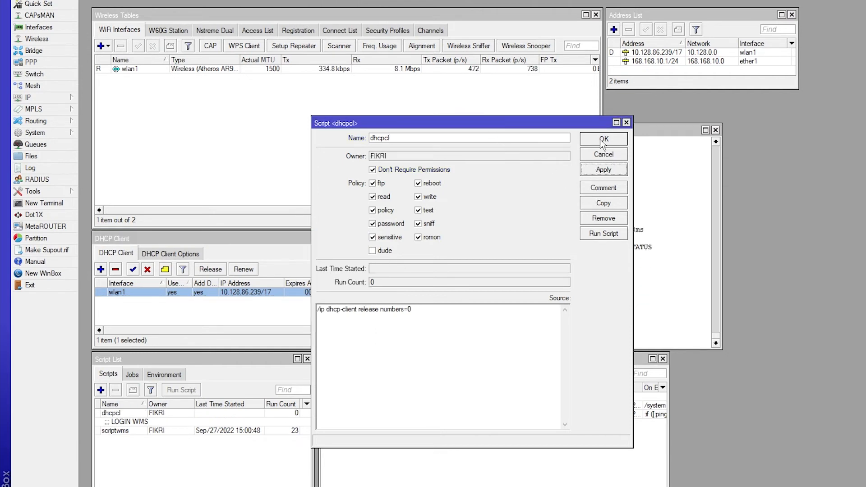
pyautogui.click(603, 139)
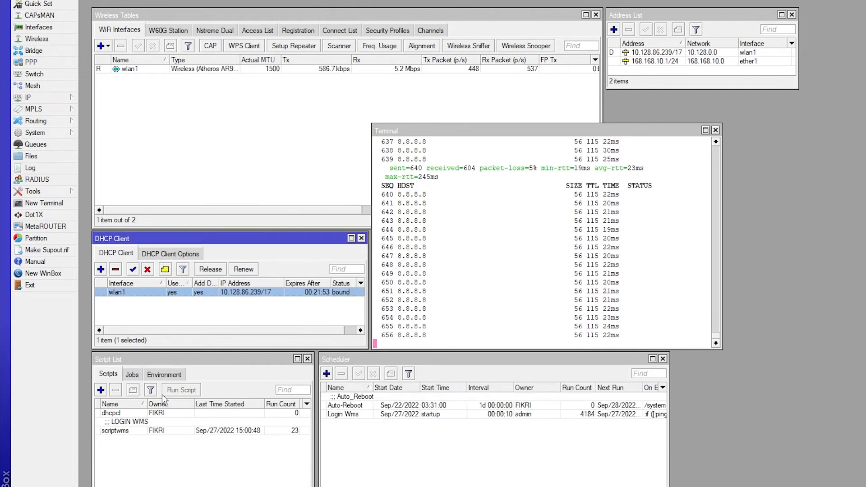
pyautogui.click(131, 413)
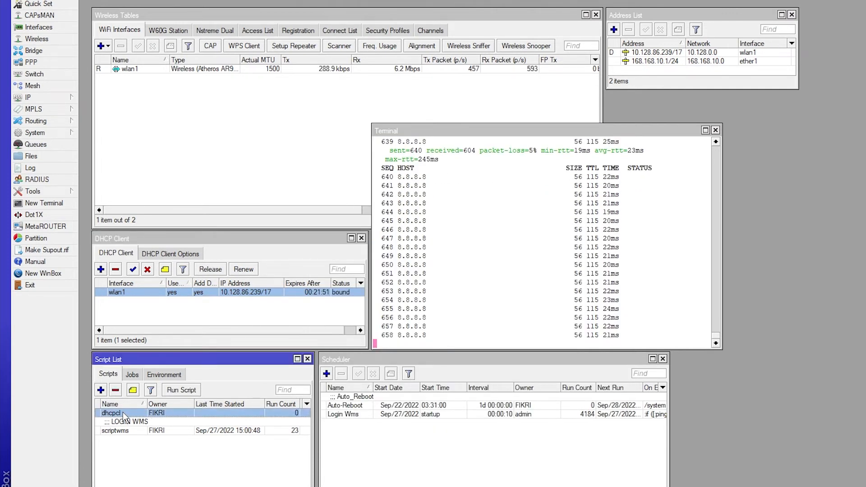
pyautogui.click(133, 389)
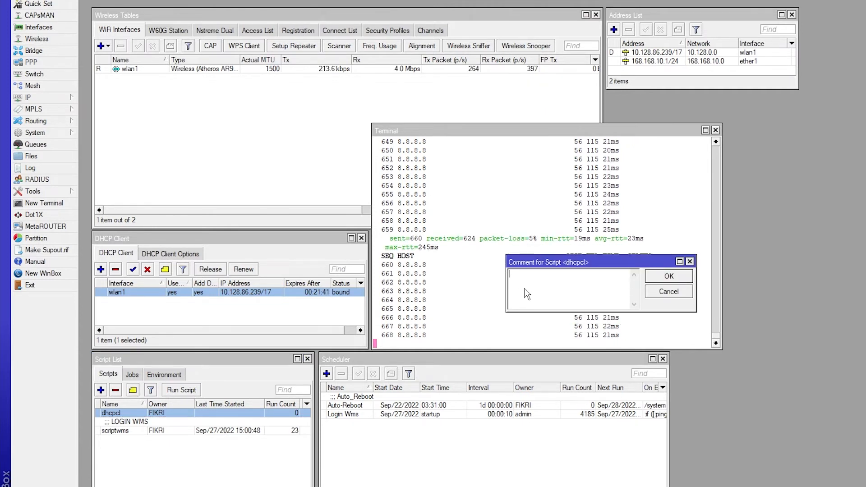
pyautogui.write('Dh')
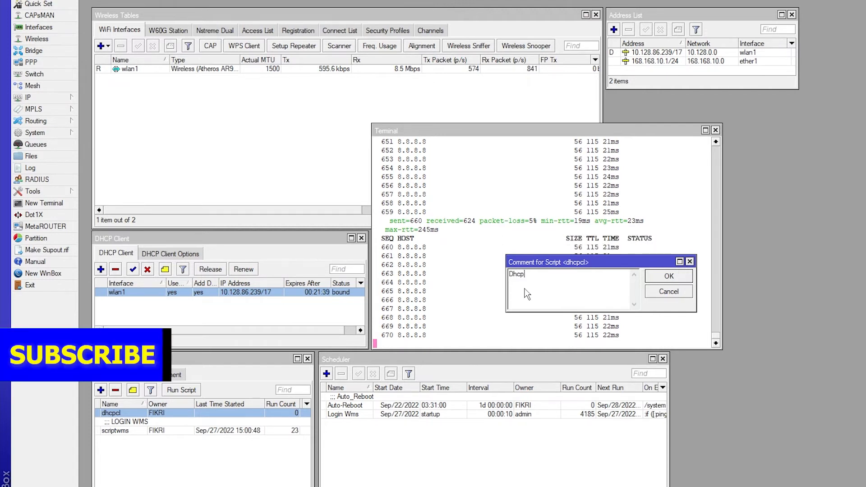
pyautogui.write('cp')
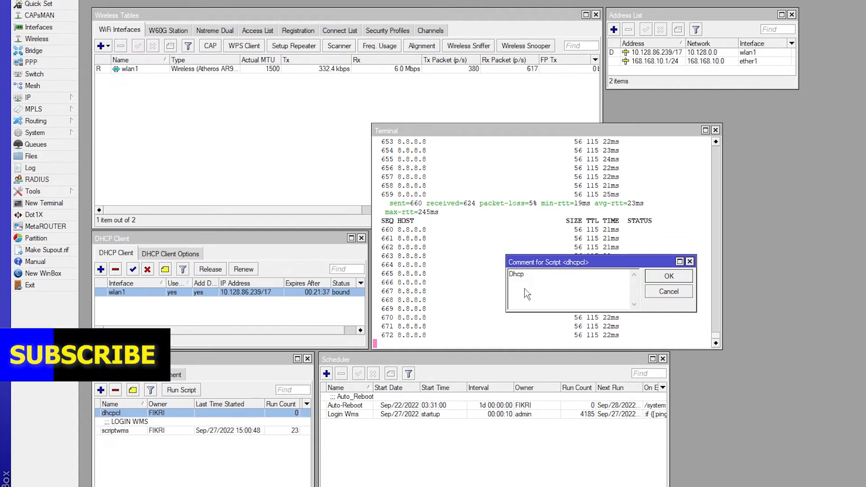
pyautogui.write(' Releas')
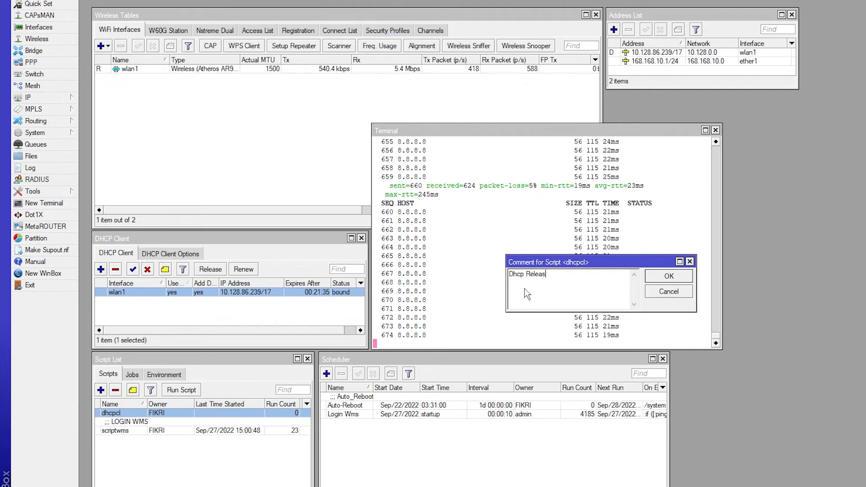
pyautogui.write('e')
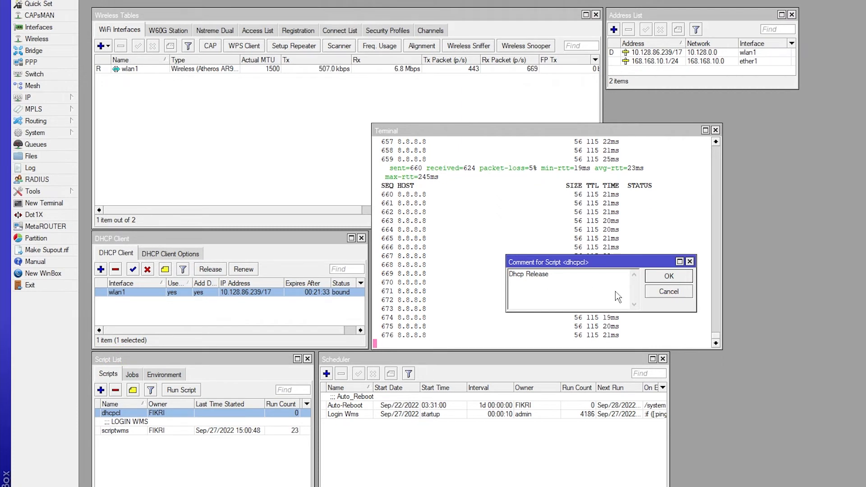
pyautogui.click(669, 276)
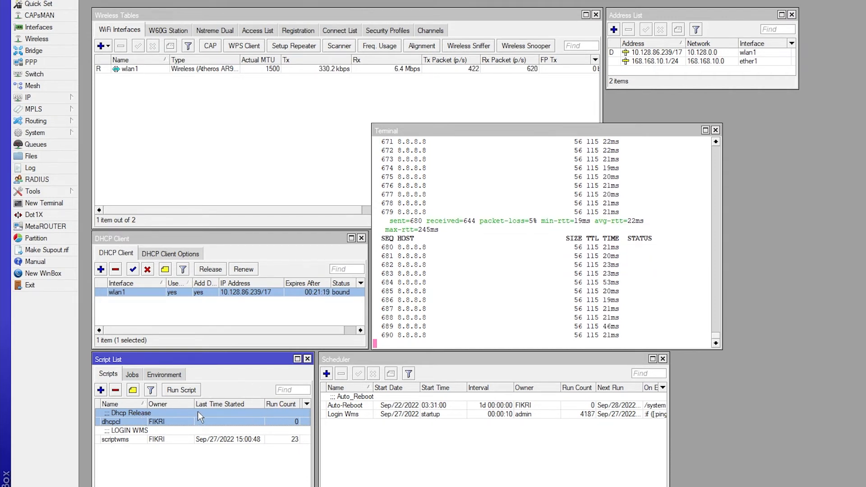
# Add a schedule named "Auto Release DHCP" with start time startup and interval 00:00:25
pyautogui.doubleClick(146, 421)
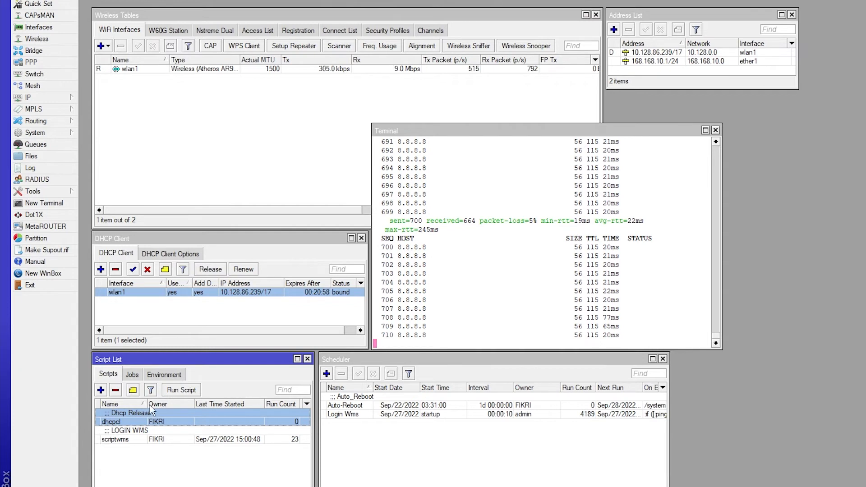
pyautogui.click(329, 381)
pyautogui.click(36, 133)
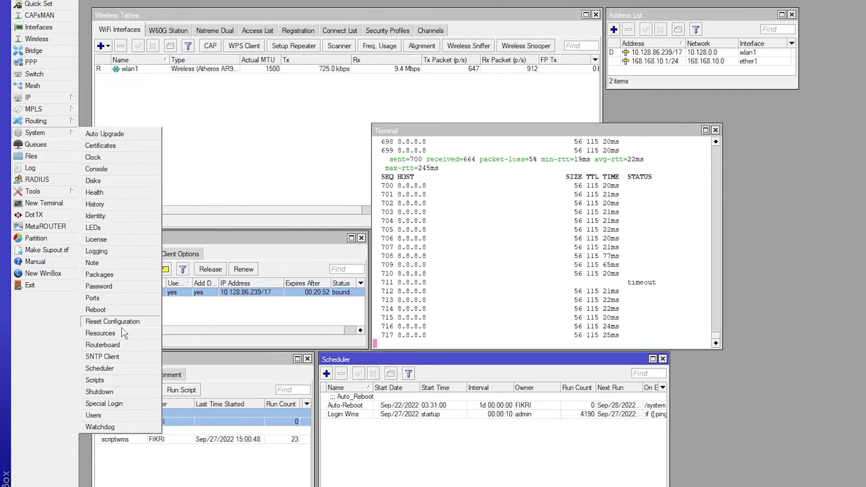
pyautogui.click(118, 371)
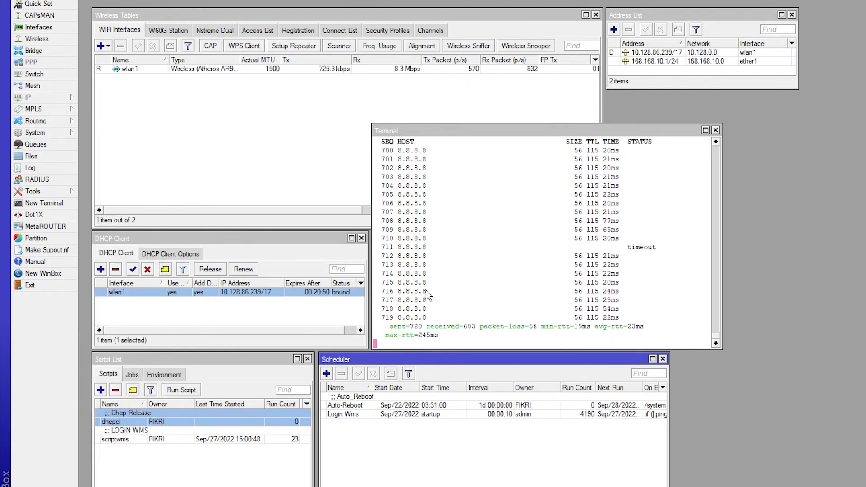
pyautogui.click(326, 373)
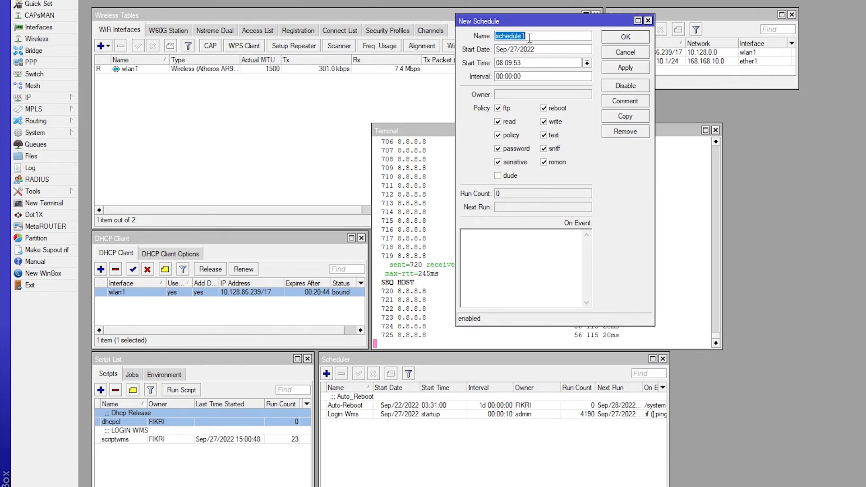
pyautogui.write('A')
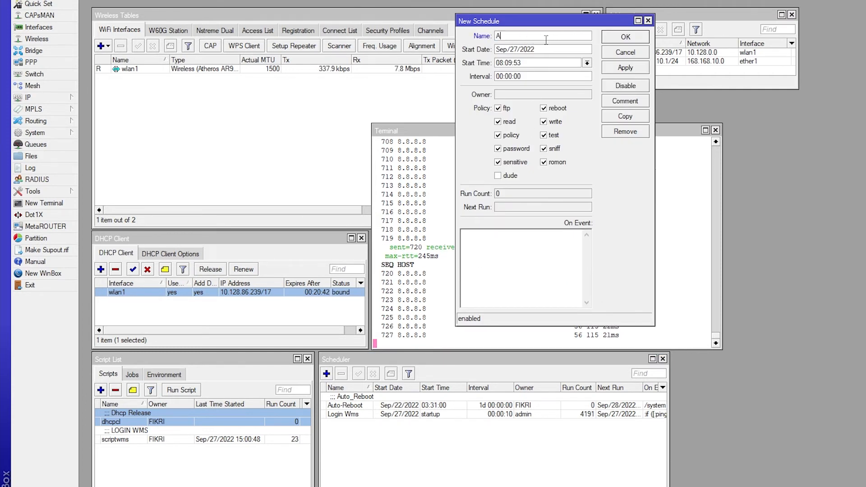
pyautogui.write('uto')
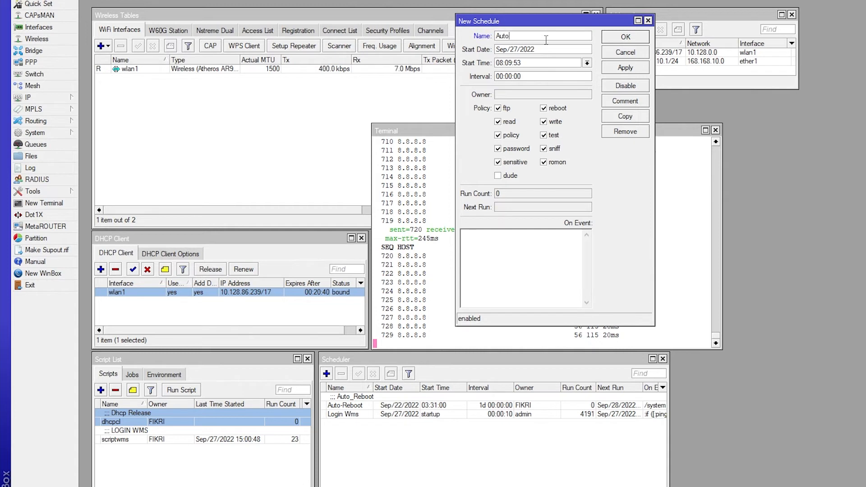
pyautogui.write(' Releas')
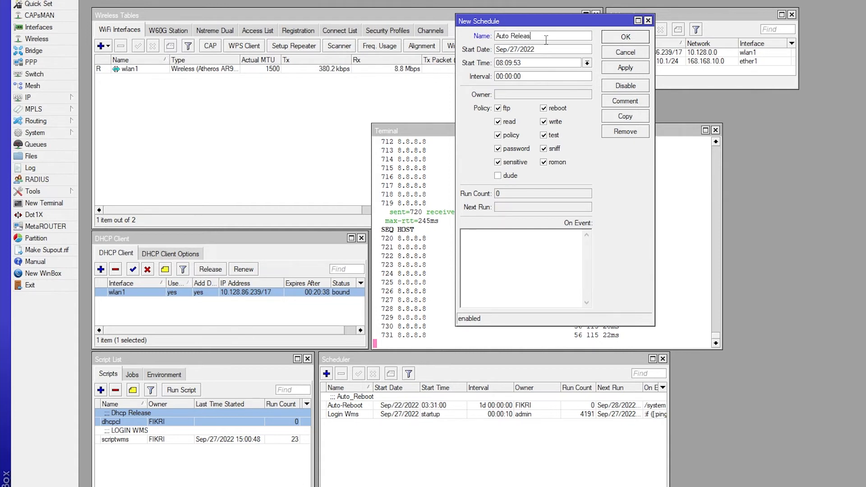
pyautogui.write('e DH')
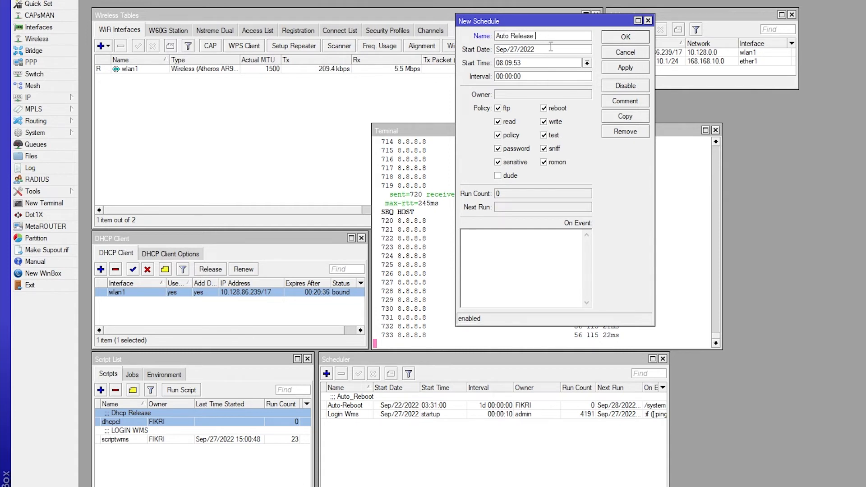
pyautogui.write('CP')
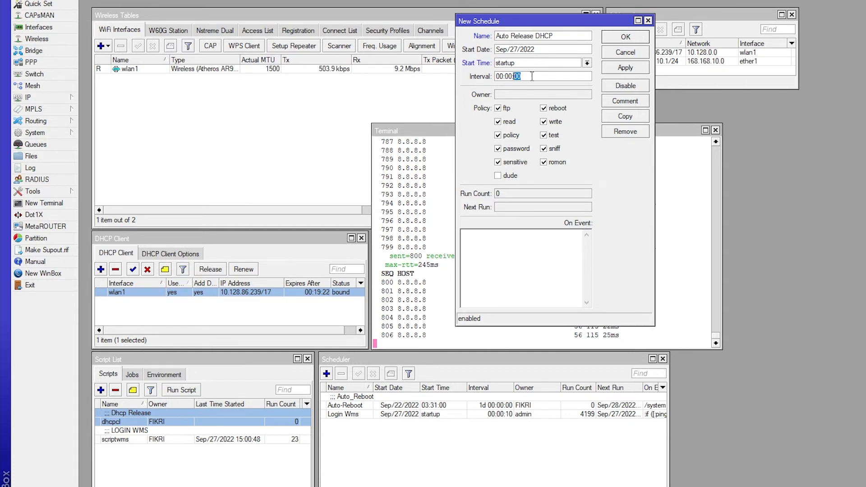
pyautogui.write('25')
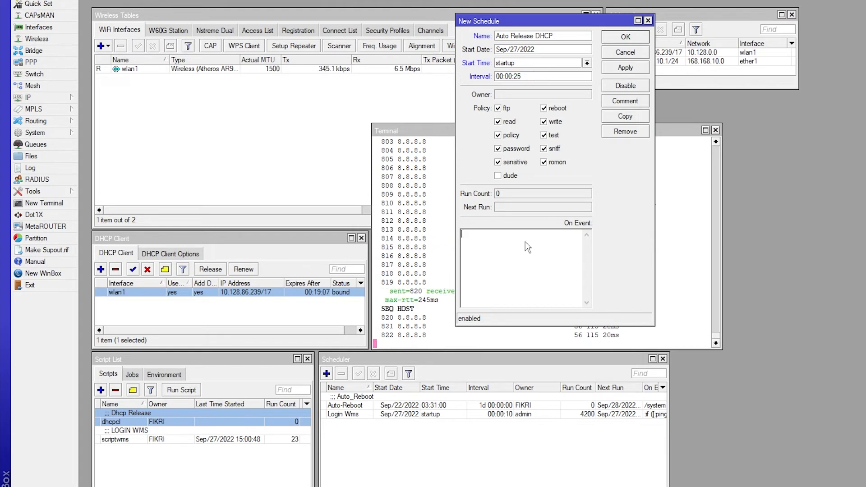
# Begin the schedule's On Event script with the ping condition ":if ([:ping 8.8.8.8 count=1]=0)"
pyautogui.click(500, 242)
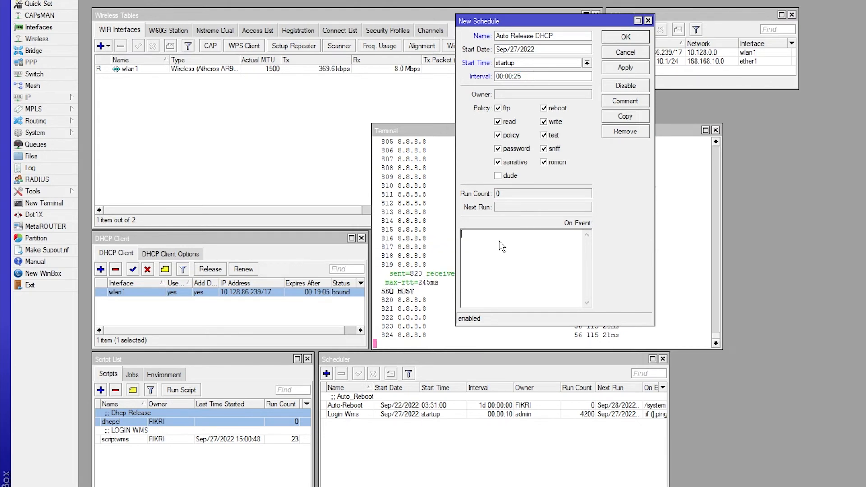
pyautogui.write(':')
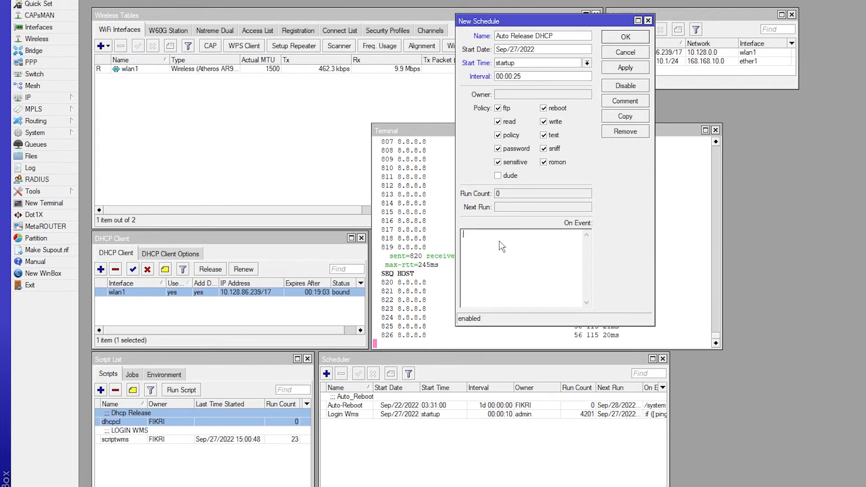
pyautogui.write('if')
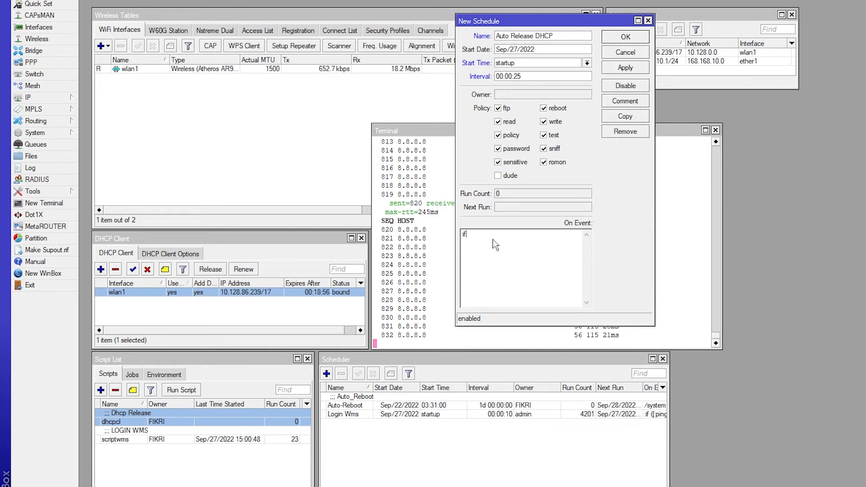
pyautogui.write(' (')
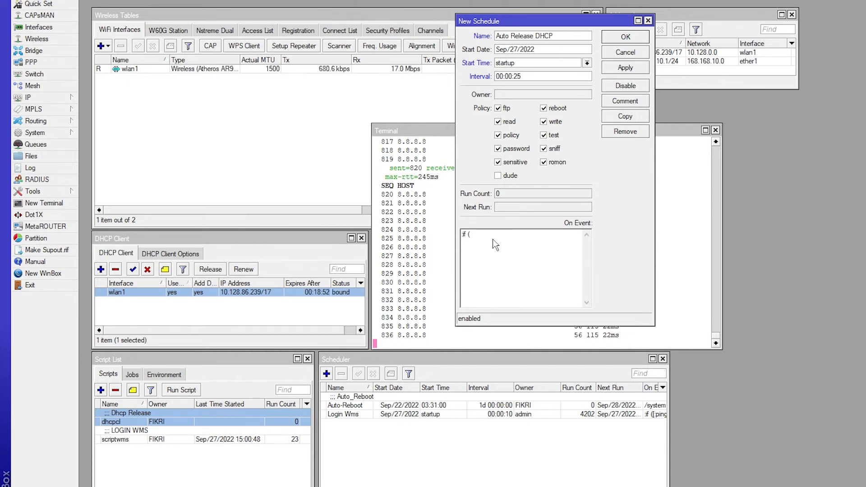
pyautogui.write('[')
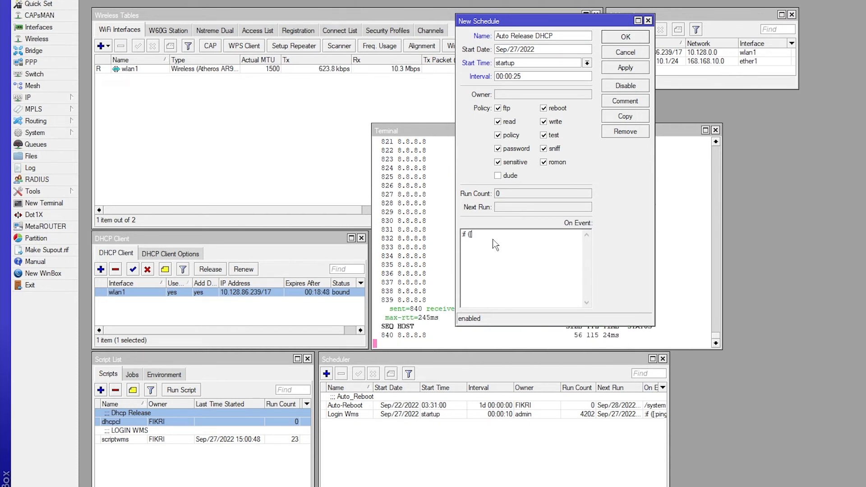
pyautogui.write(':ping')
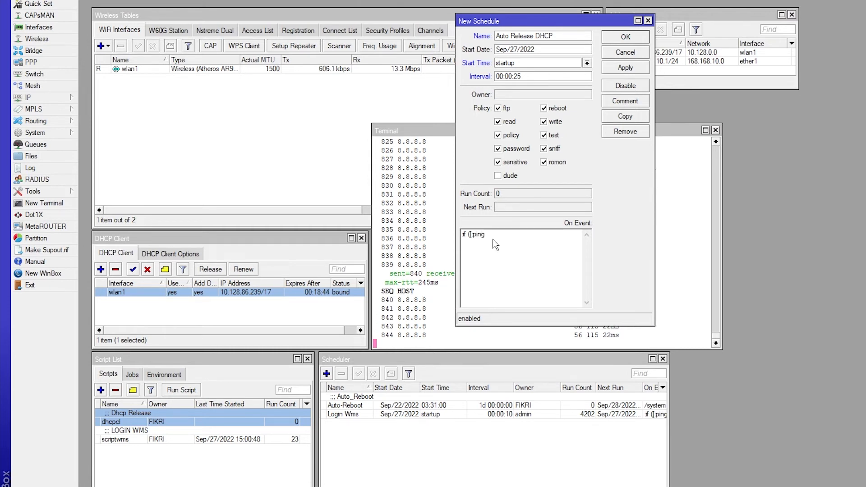
pyautogui.write(' 8.8.8.8')
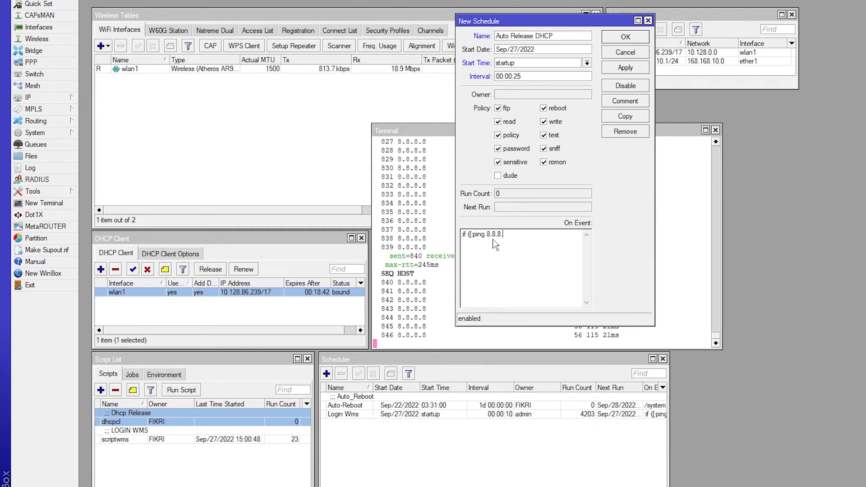
pyautogui.write('.8 c')
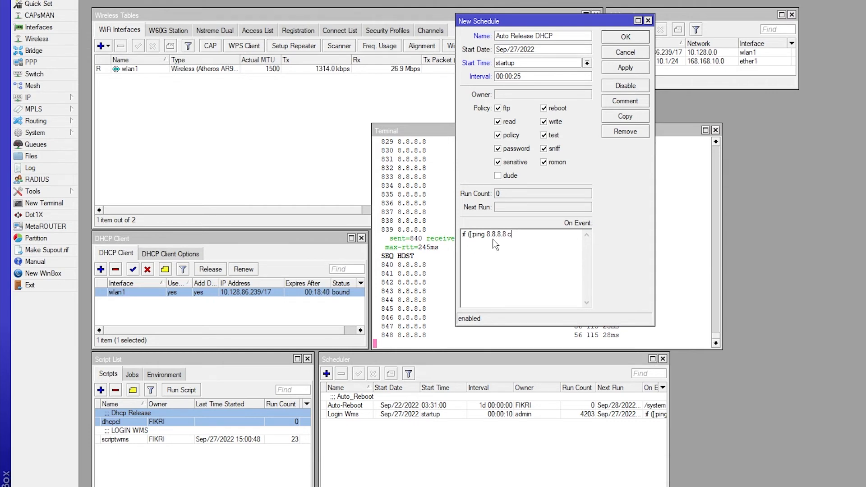
pyautogui.write('ount')
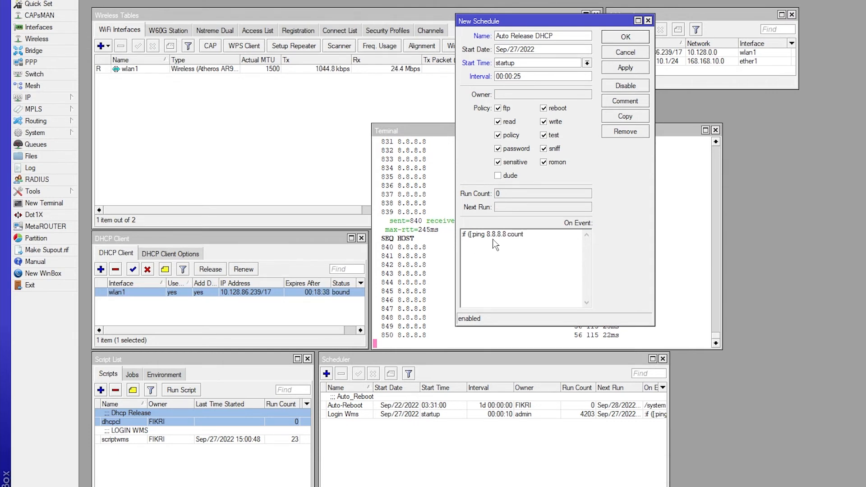
pyautogui.write('=1')
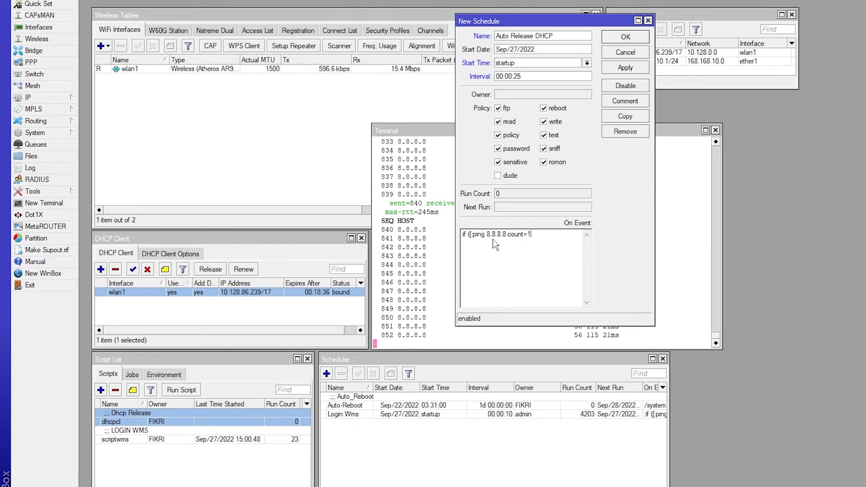
pyautogui.write(']')
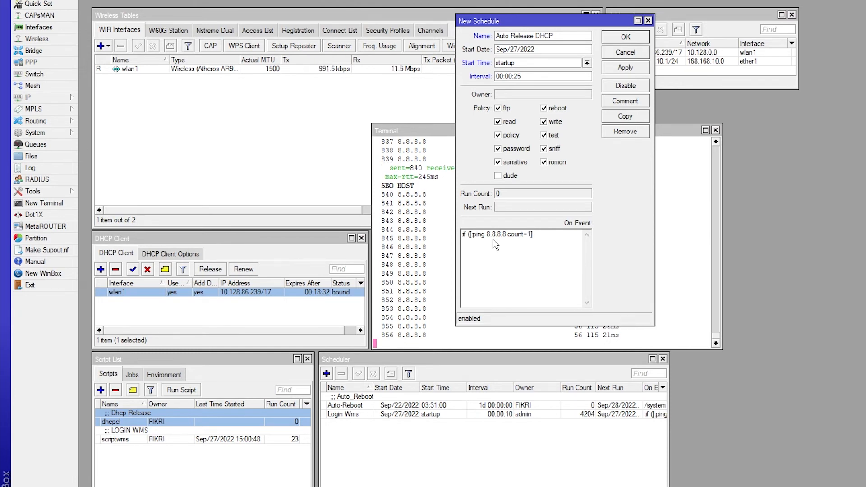
pyautogui.write('=0)')
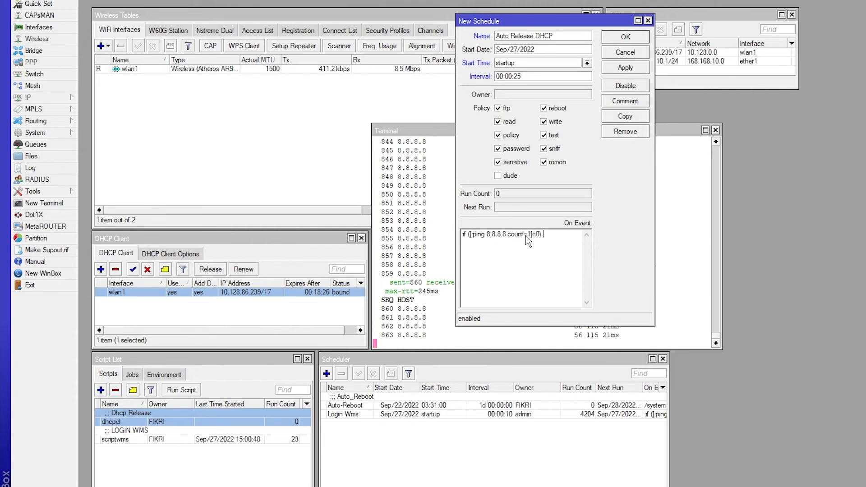
pyautogui.write(' do={:syste')
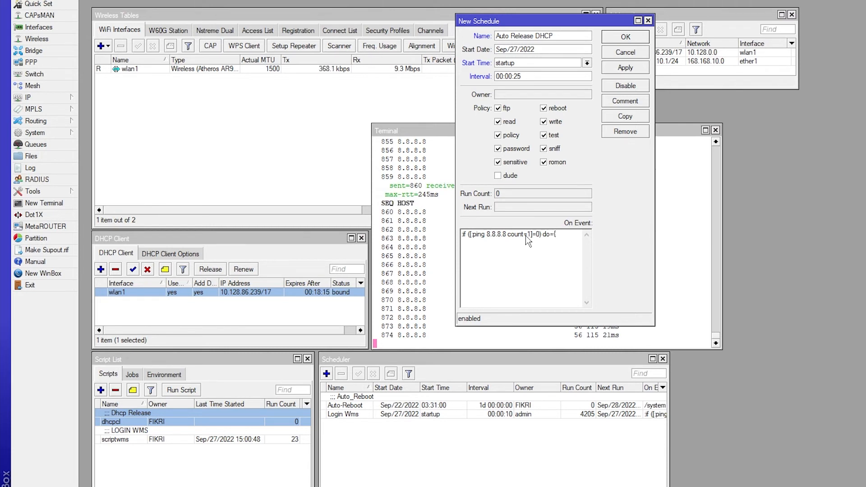
pyautogui.write('m')
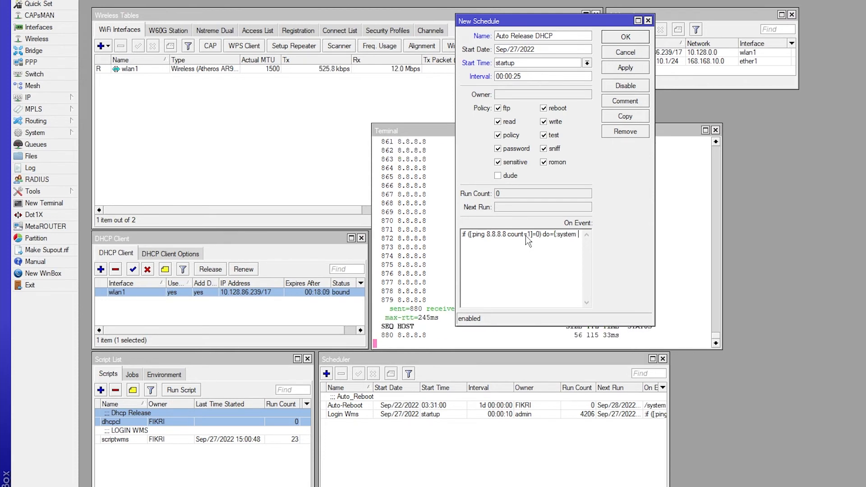
pyautogui.write(' scrip')
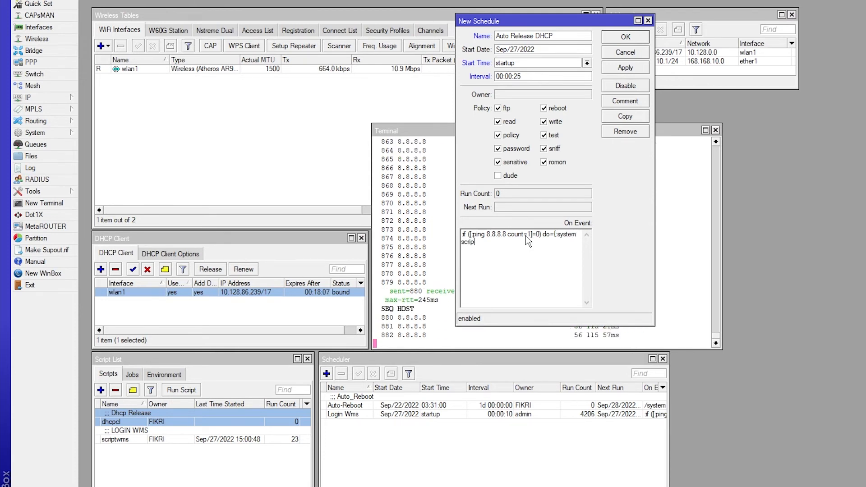
pyautogui.write('t run')
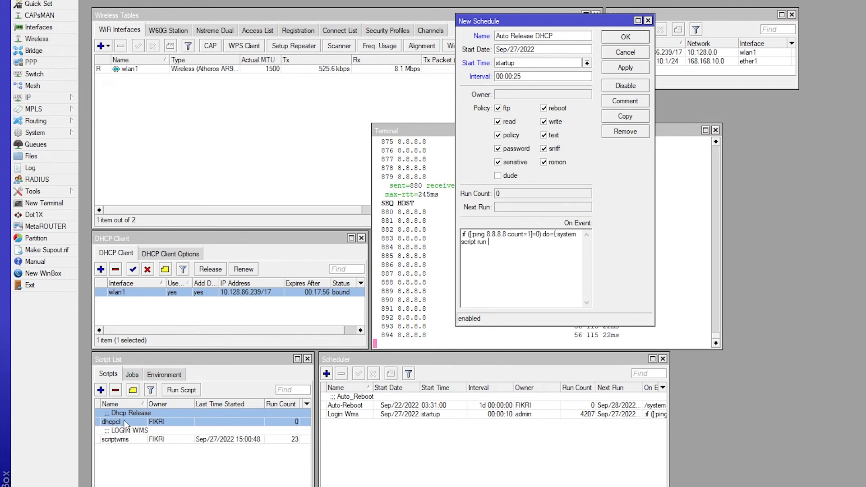
# Complete the On Event script with the action "do={:system script run dhcpcl;}" after the ping condition
pyautogui.write('dhcpcl;')
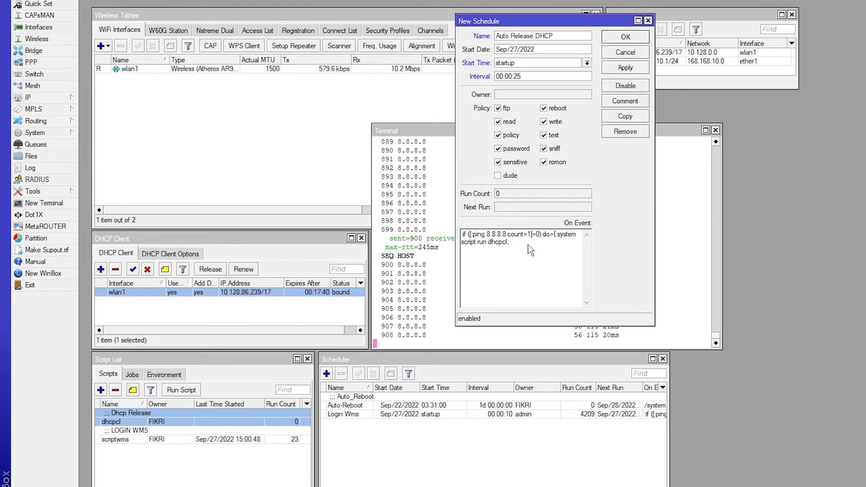
pyautogui.write('}')
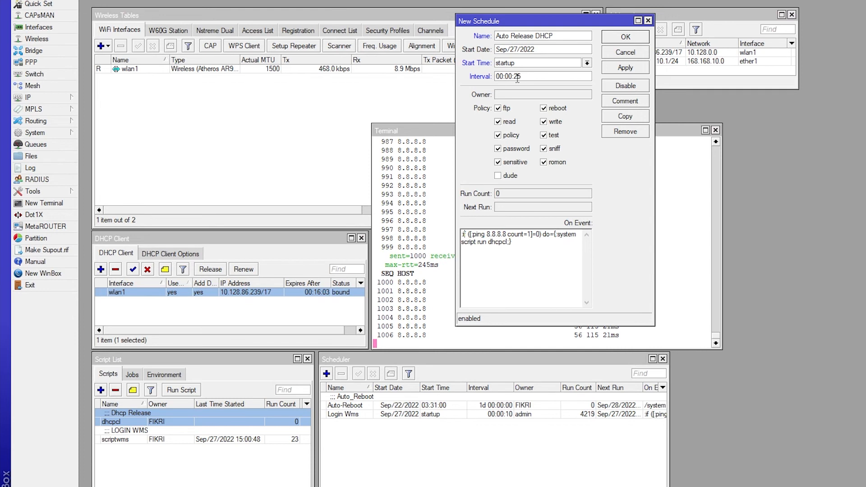
# Review the ping target, count and zero-reply condition in the On Event script, then the dhcpcl script and wlan1 DHCP client entries
pyautogui.moveTo(487, 234); pyautogui.dragTo(506, 236)
pyautogui.click(522, 234)
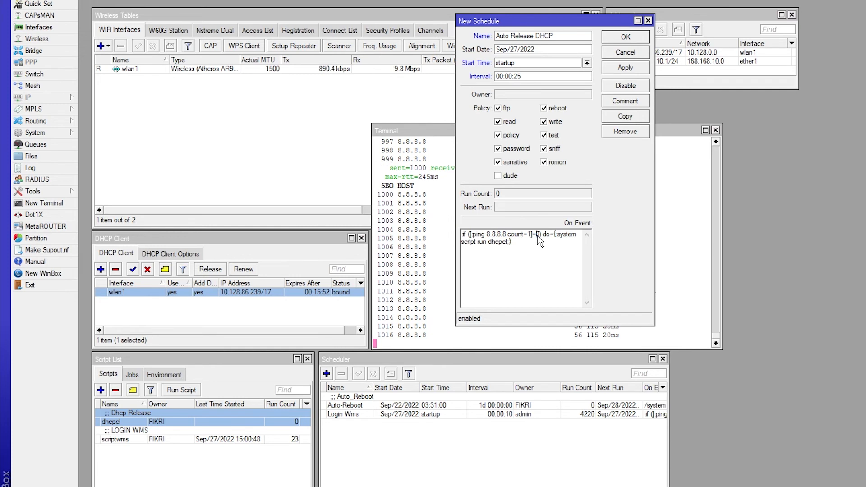
pyautogui.doubleClick(538, 236)
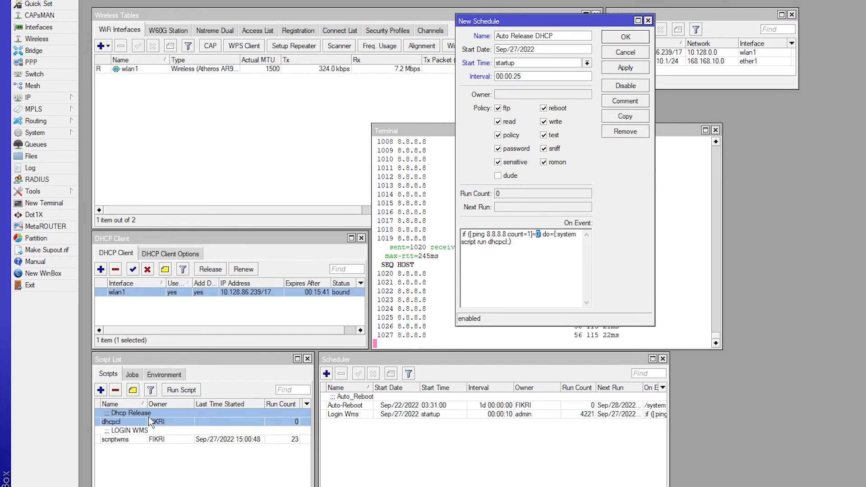
pyautogui.click(128, 422)
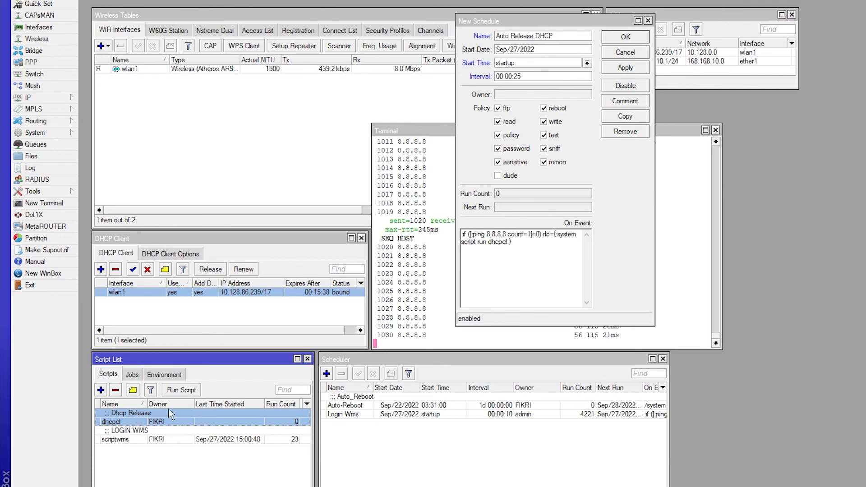
pyautogui.click(177, 294)
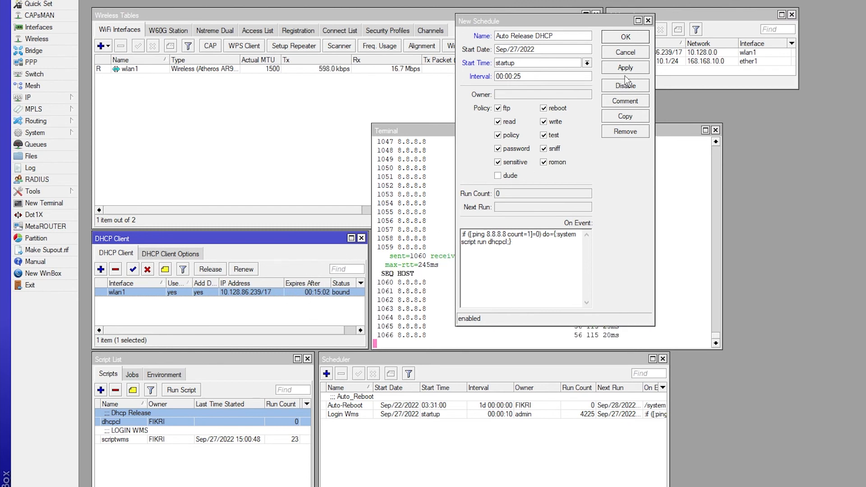
# Add the comment "Auto Release DCHP Client" to the new schedule and save the schedule
pyautogui.click(625, 100)
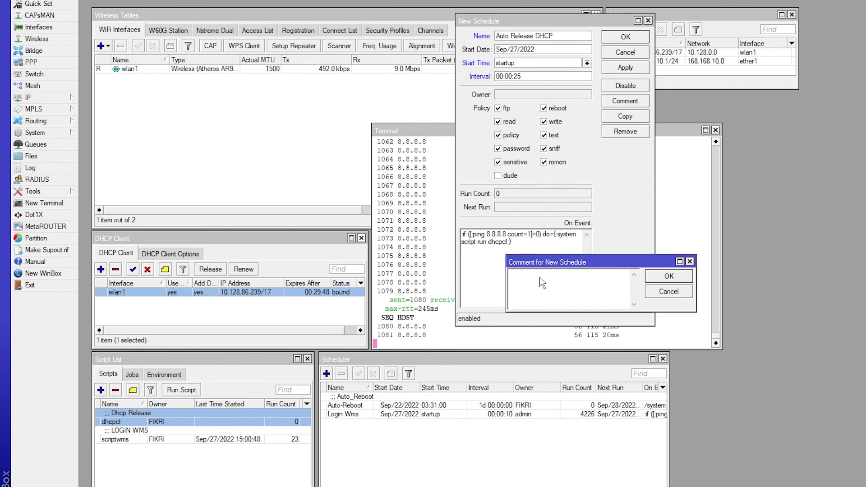
pyautogui.write('Auto')
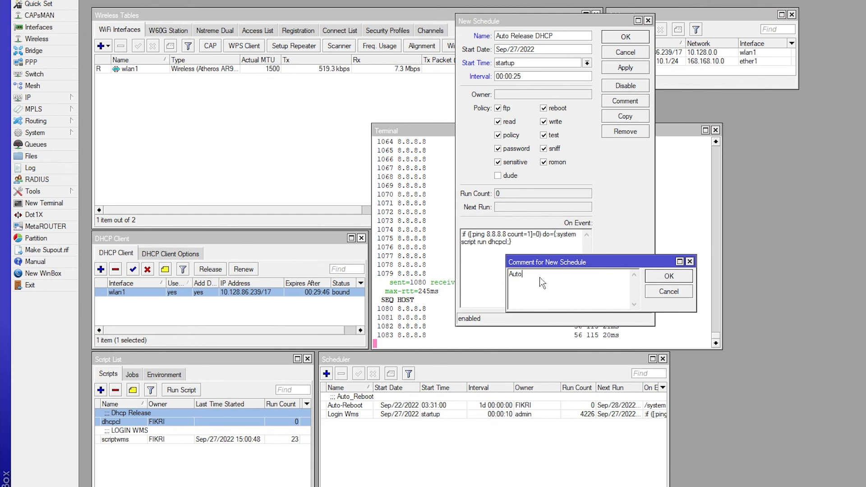
pyautogui.write('re')
pyautogui.press('BackSpace')
pyautogui.press('BackSpace')
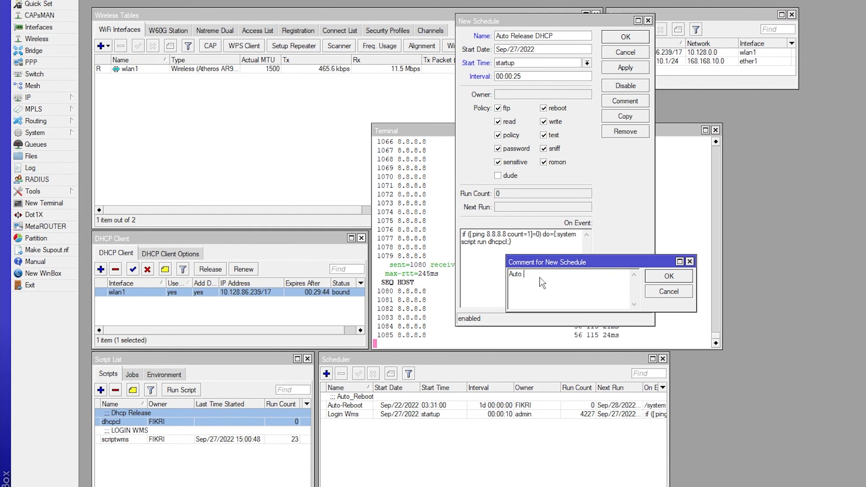
pyautogui.write('Release')
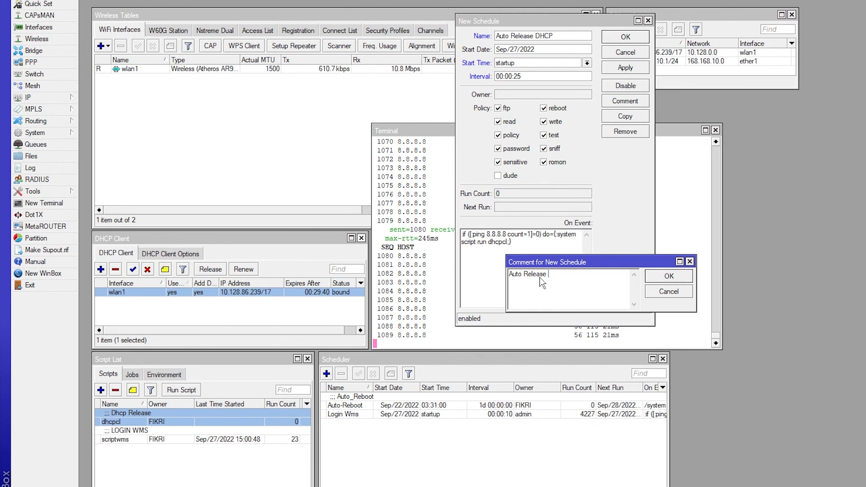
pyautogui.write(' DCHP')
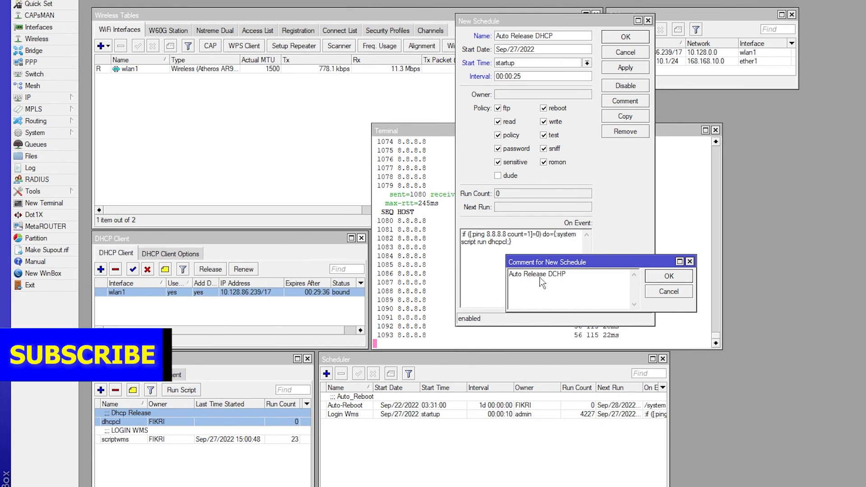
pyautogui.write('Clien')
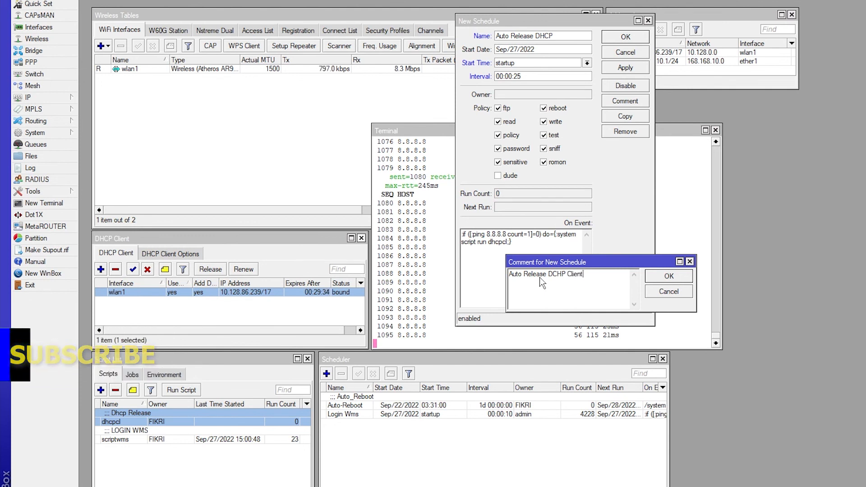
pyautogui.write('t')
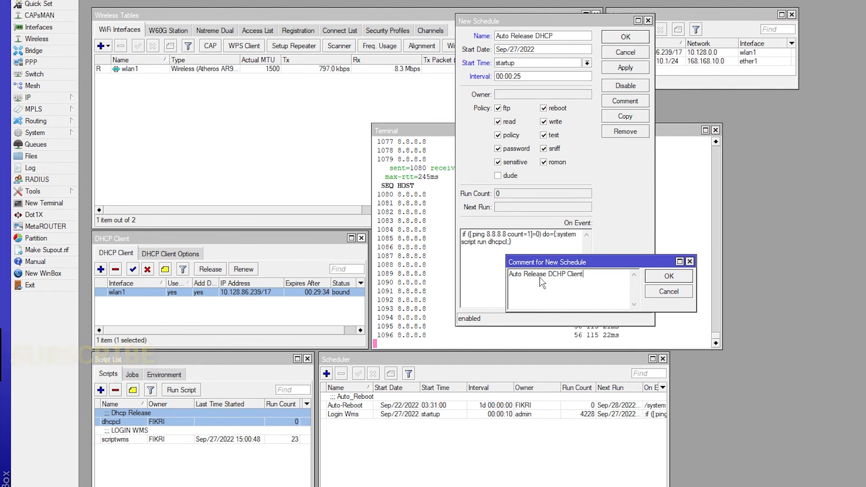
pyautogui.click(674, 279)
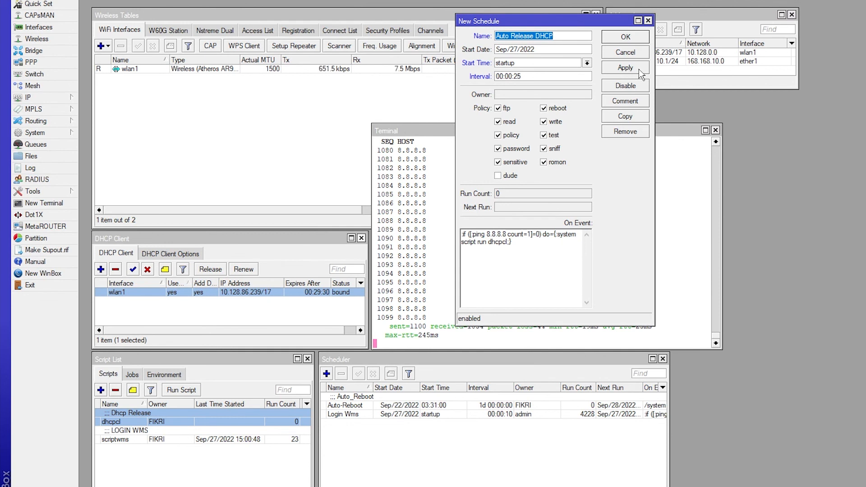
pyautogui.click(637, 68)
pyautogui.click(625, 36)
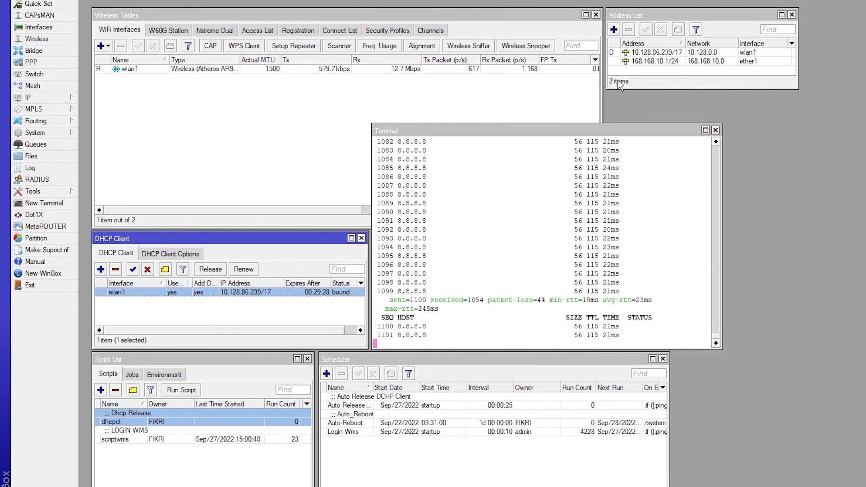
# Check the Auto Release DHCP entry in the scheduler list, then open the dhcpcl script to examine its source
pyautogui.click(436, 406)
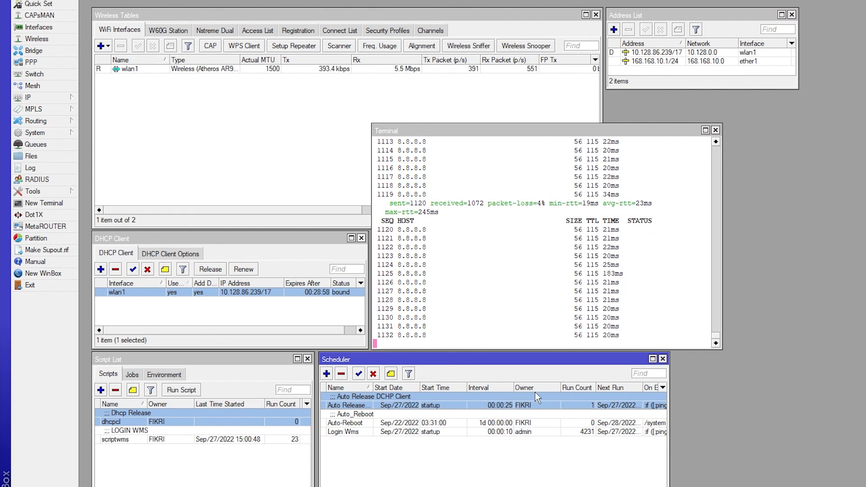
pyautogui.doubleClick(131, 418)
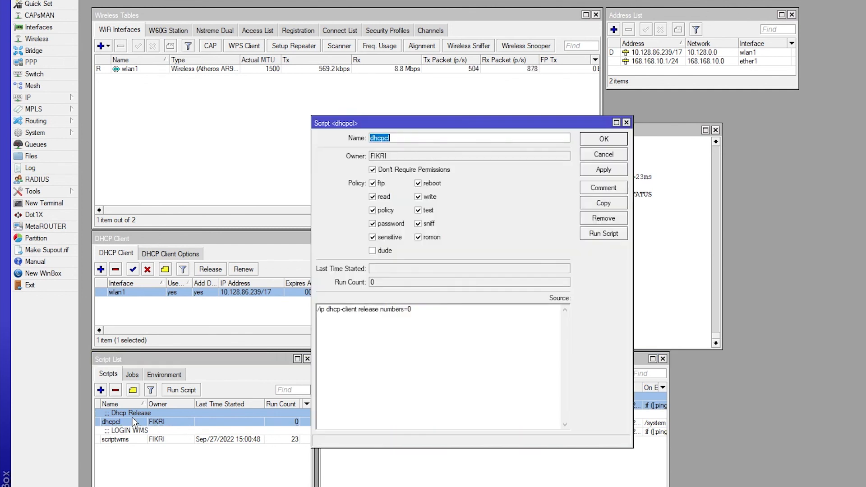